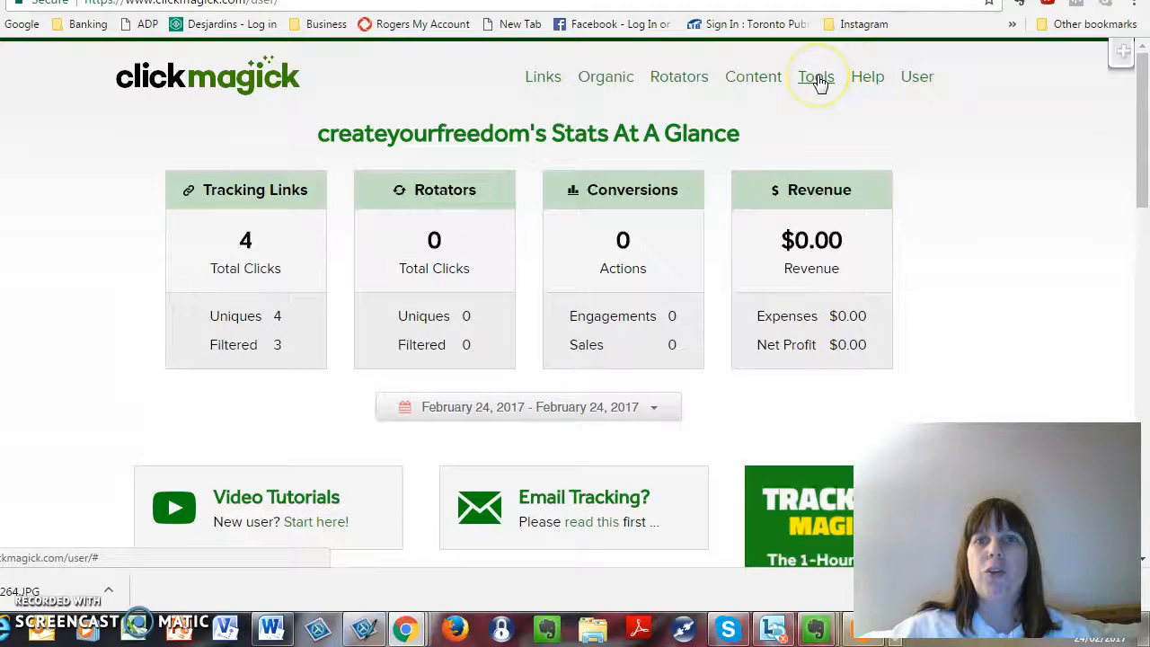
pyautogui.click(819, 80)
pyautogui.click(837, 235)
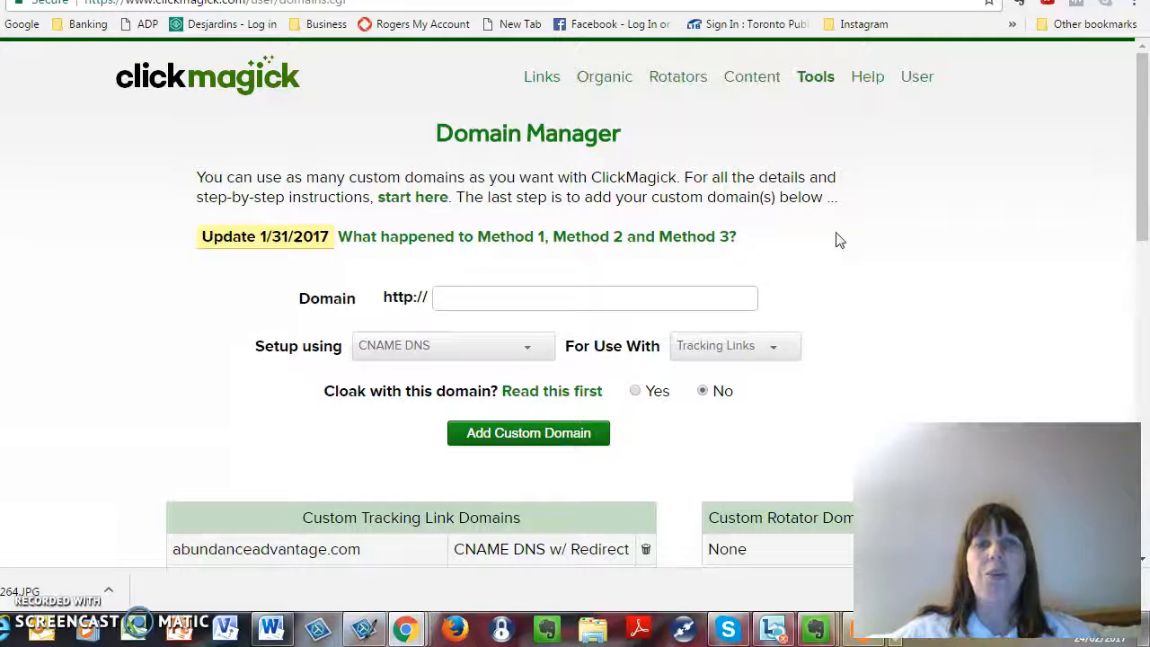
pyautogui.click(561, 349)
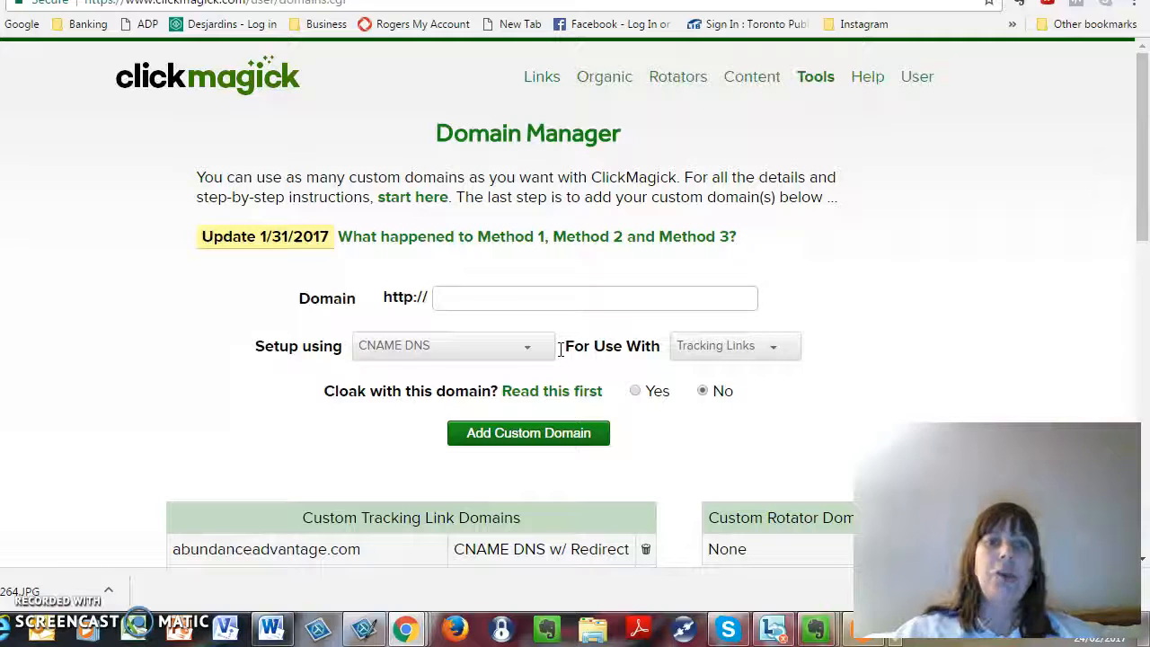
pyautogui.click(458, 301)
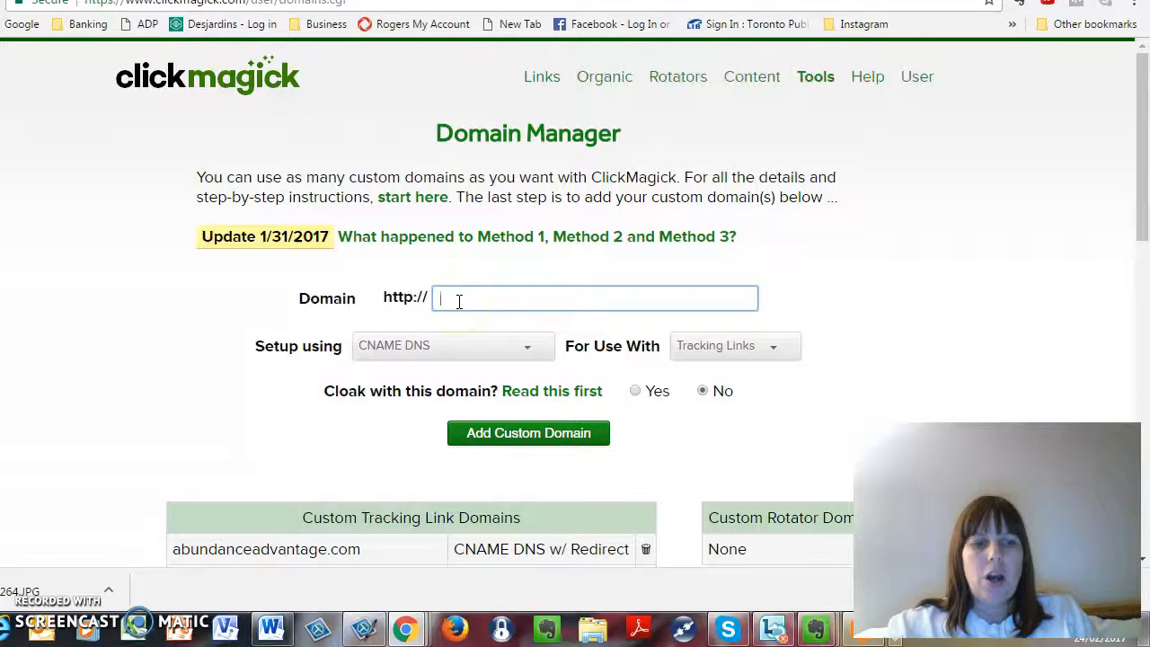
pyautogui.write('www')
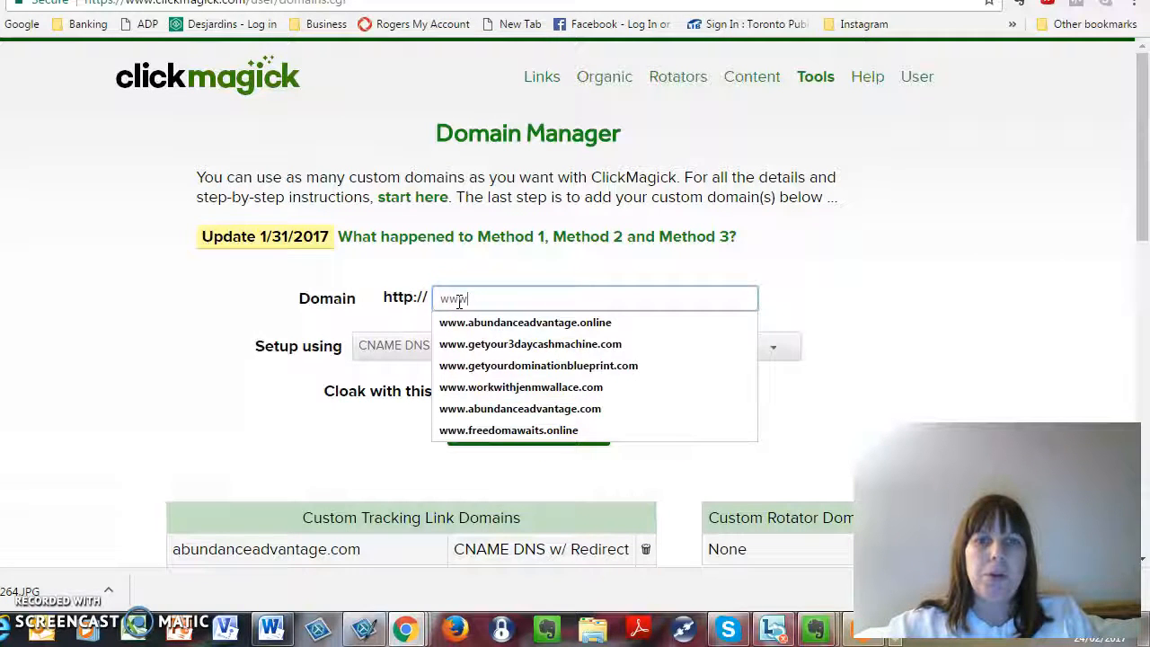
pyautogui.write('.workwithc')
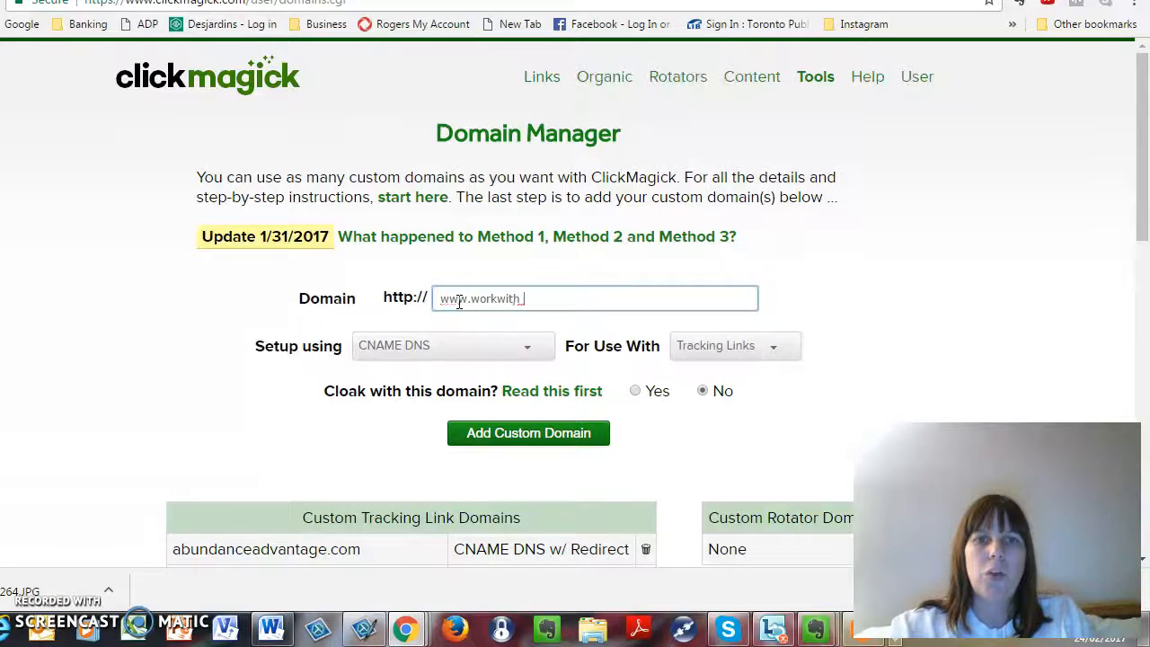
pyautogui.write('oachjen.com')
pyautogui.click(459, 307)
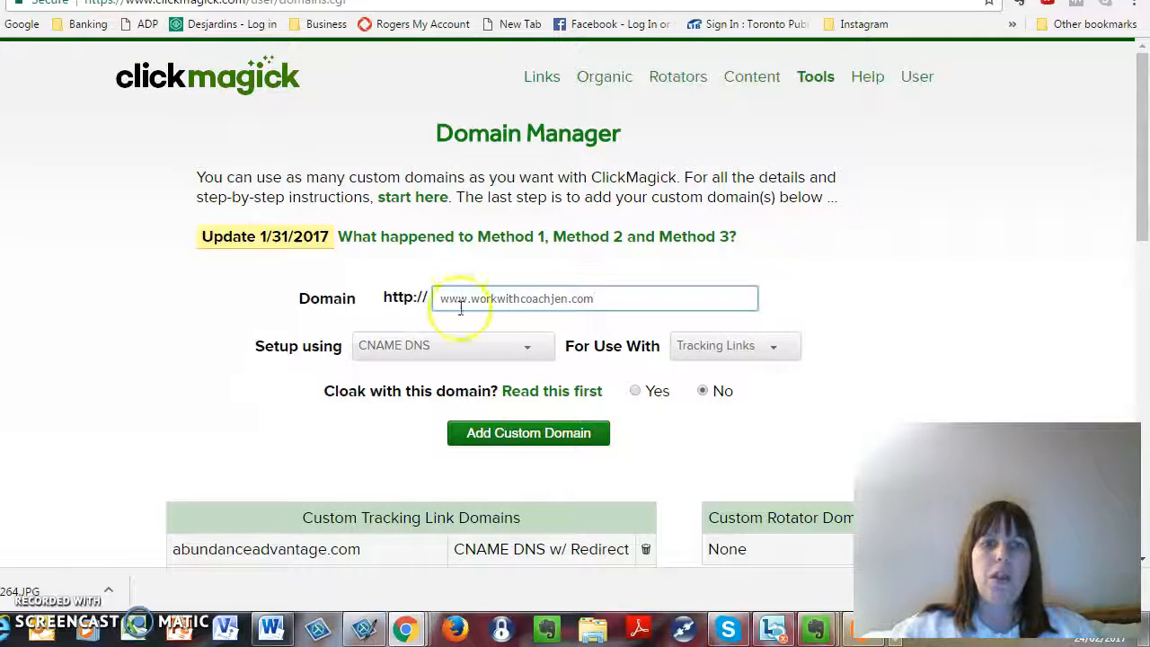
pyautogui.click(532, 441)
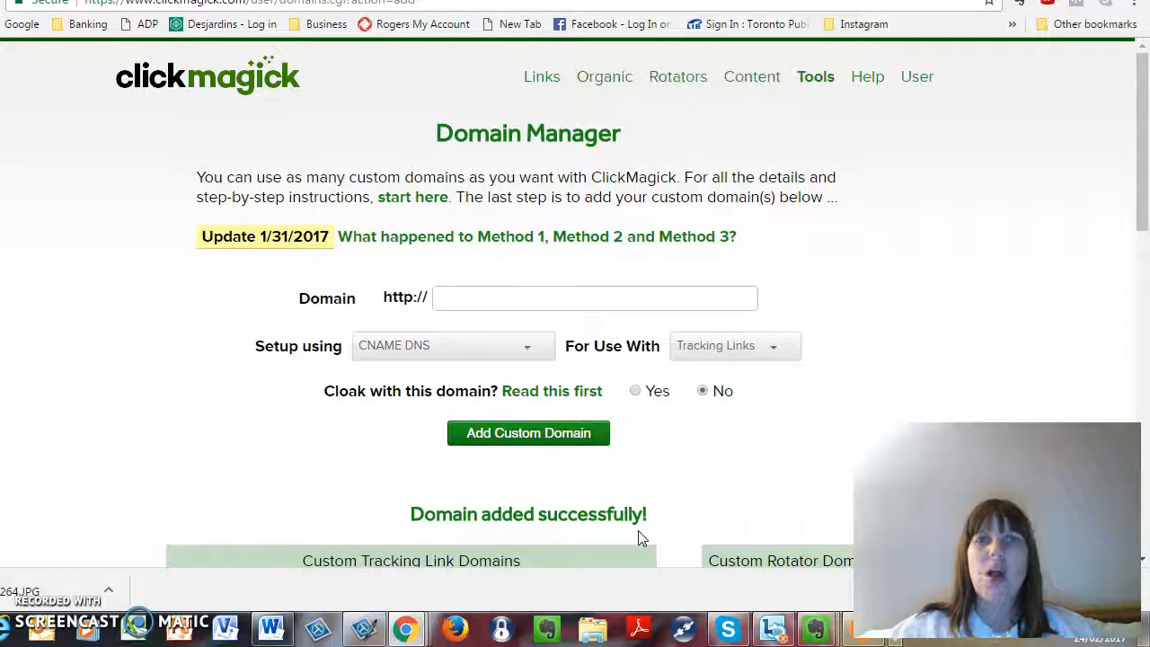
# - Add workwithcoachjen.com without the www prefix as a custom domain and check both versions in the custom tracking link domains list
pyautogui.click(471, 299)
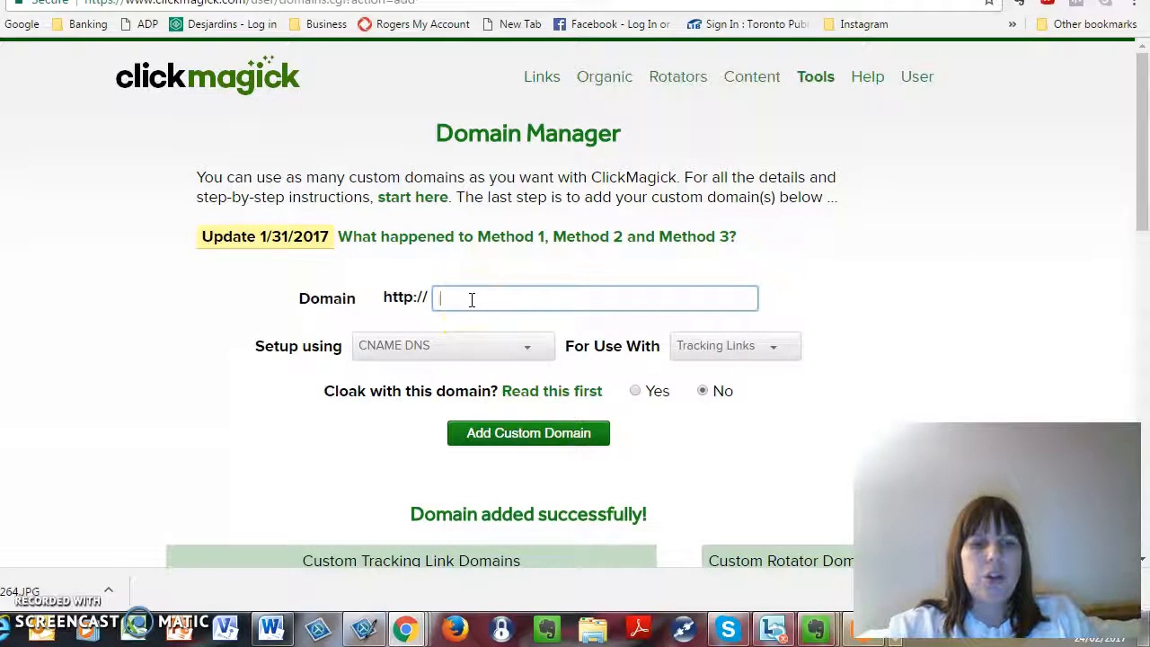
pyautogui.write('workwithco')
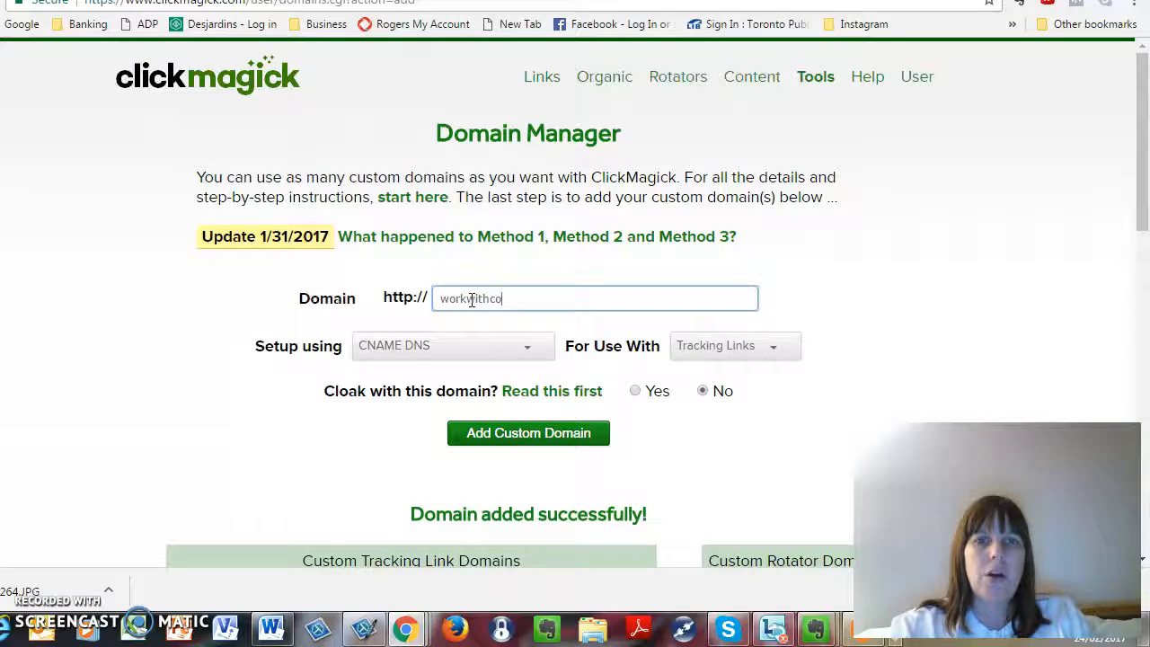
pyautogui.write('achjen.com')
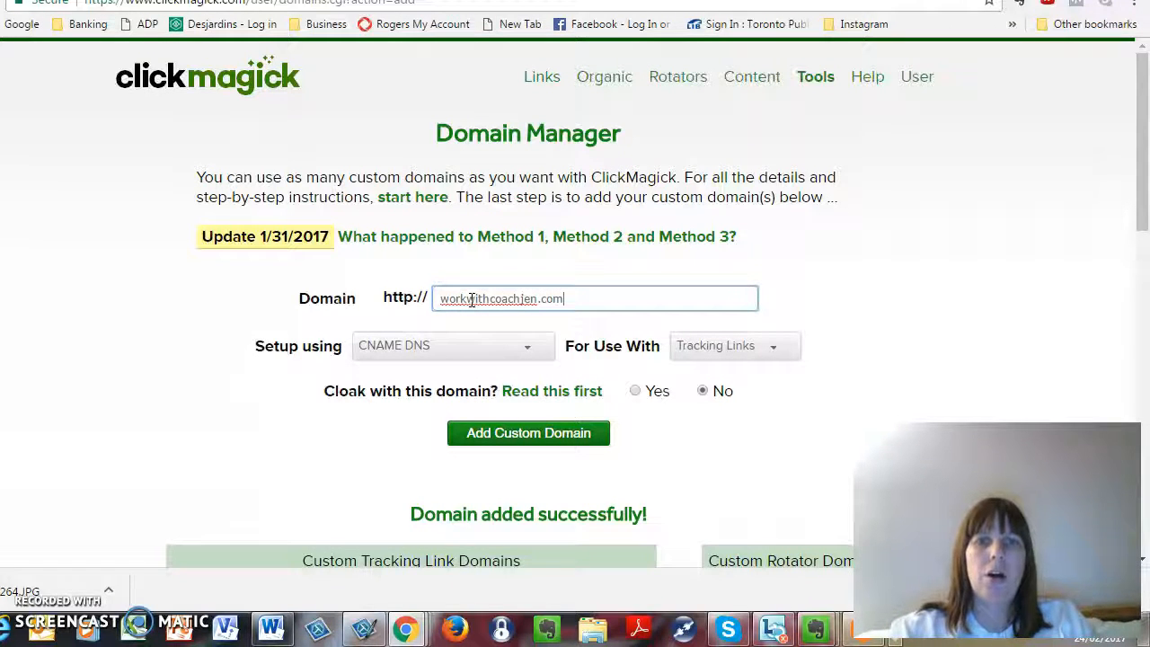
pyautogui.click(539, 429)
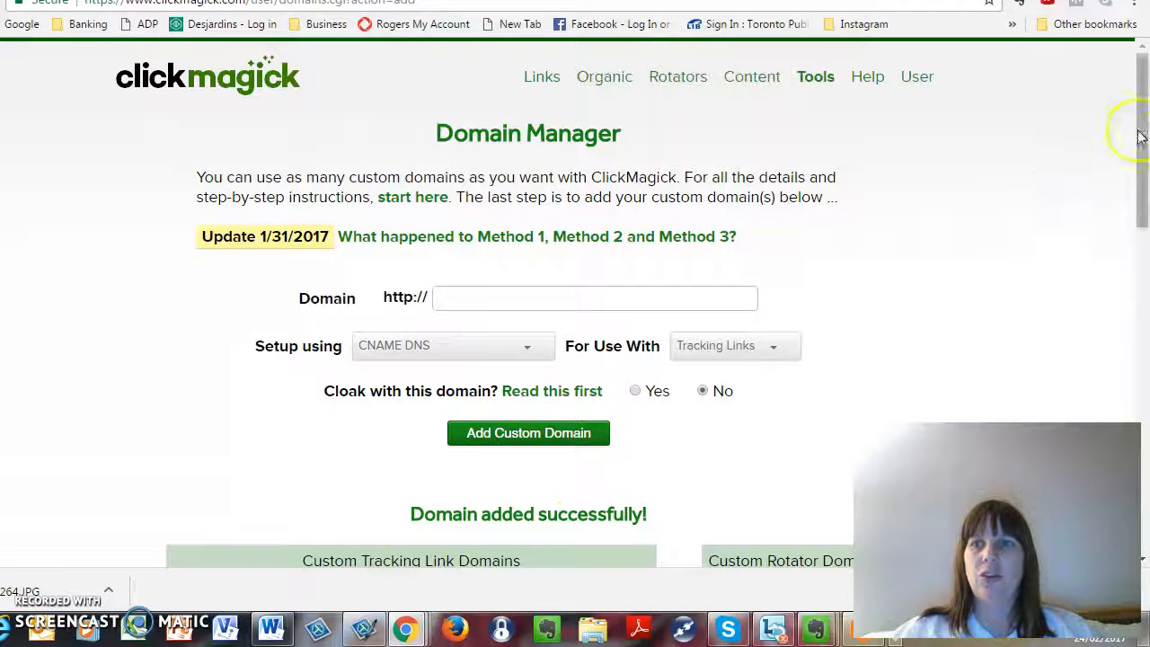
pyautogui.moveTo(1141, 125); pyautogui.dragTo(1139, 280)
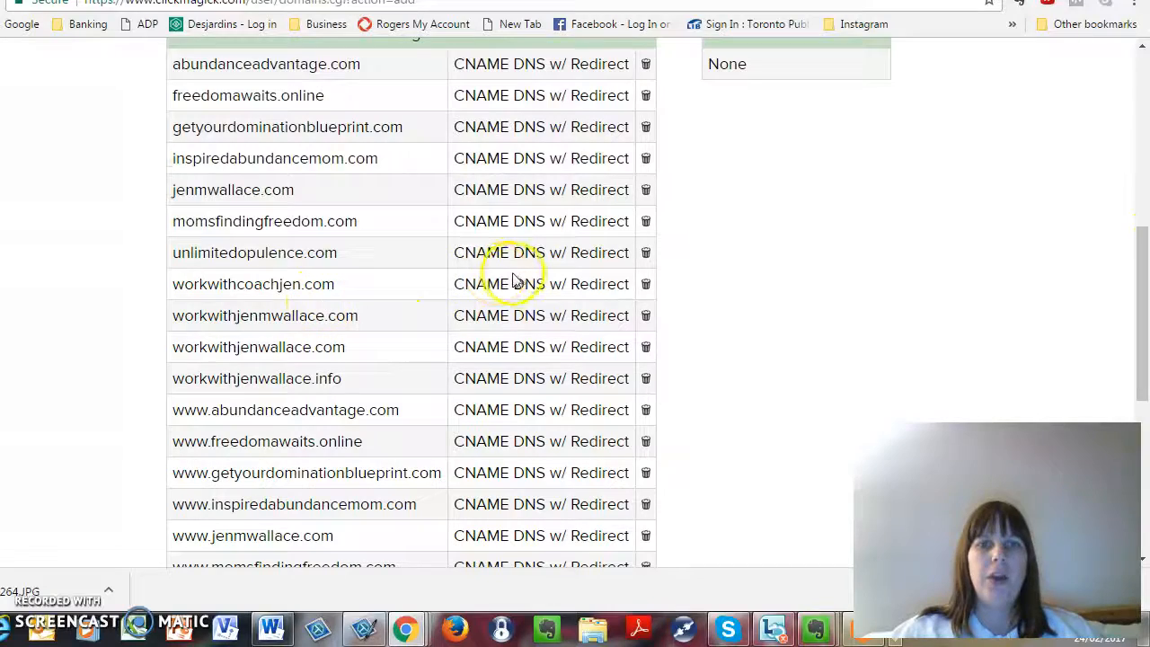
pyautogui.moveTo(1147, 286); pyautogui.dragTo(1145, 368)
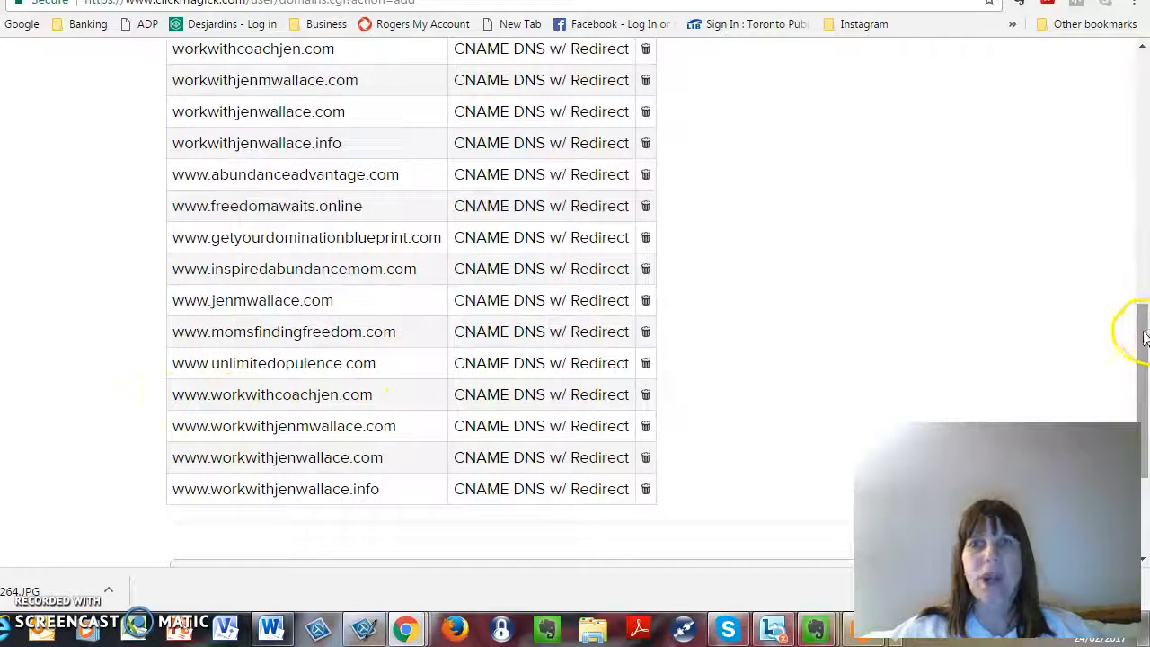
pyautogui.moveTo(1143, 337); pyautogui.dragTo(1136, 77)
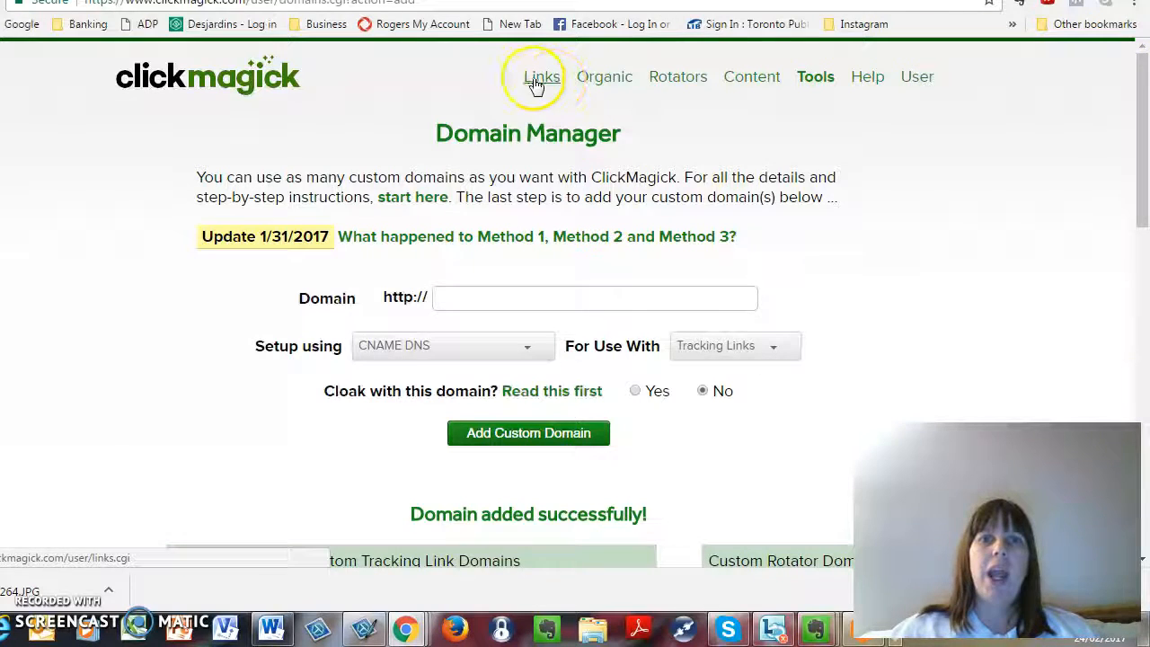
# - Go to the account's tracking links and open the form for creating a new link
pyautogui.click(541, 77)
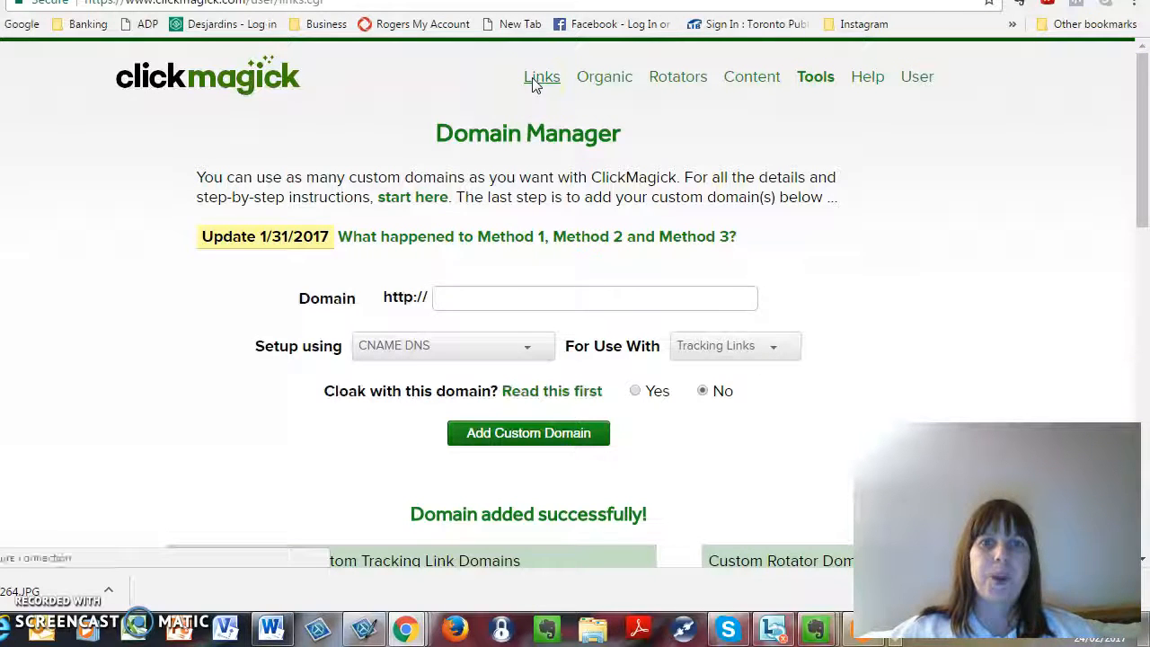
pyautogui.click(539, 81)
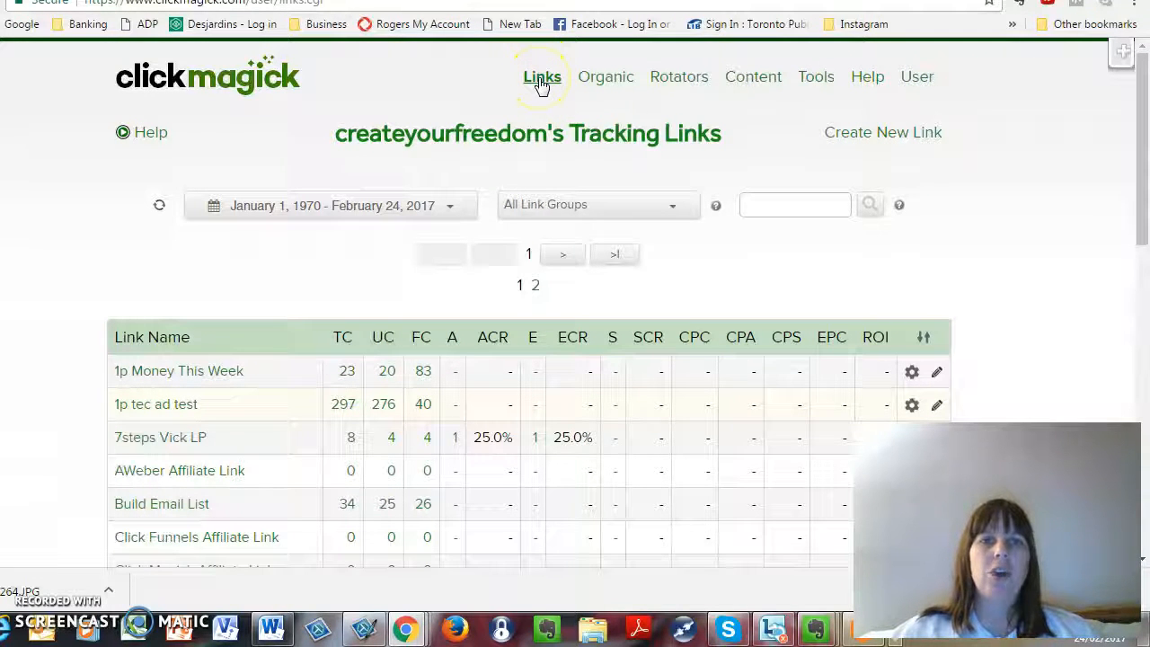
pyautogui.click(844, 136)
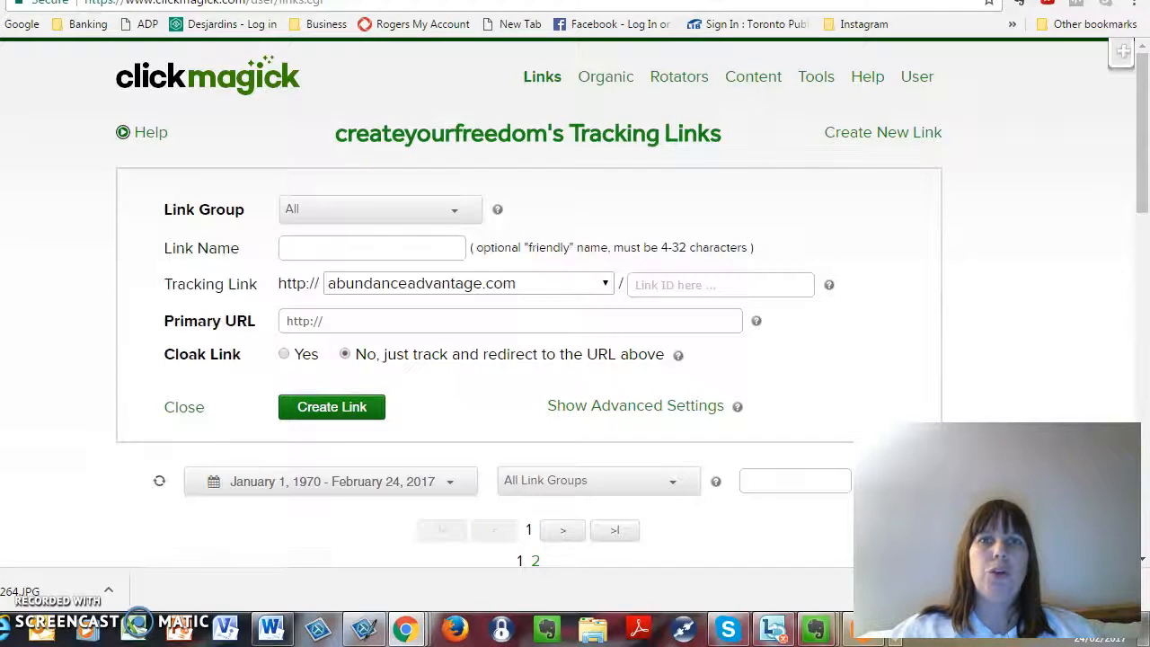
# - Copy the Onepercent opt-in page's URL from ClickFunnels and enter it as the new ClickMagick link's Primary URL
pyautogui.click(359, 1)
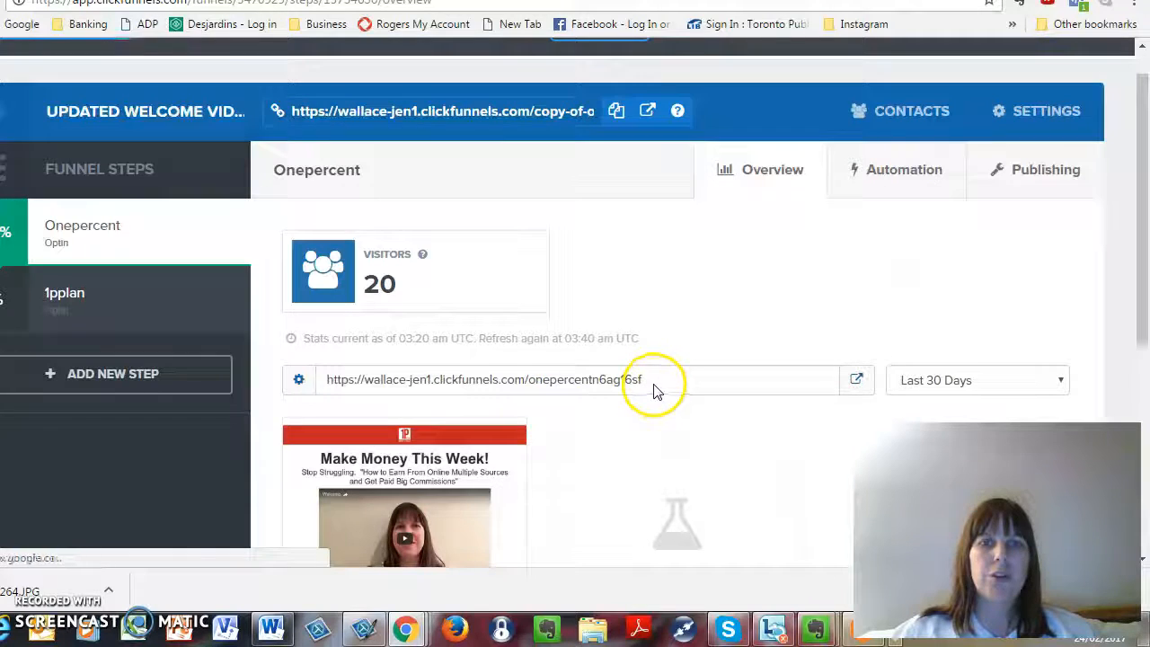
pyautogui.moveTo(653, 380); pyautogui.dragTo(326, 379)
pyautogui.hotkey('ctrl', 'c')
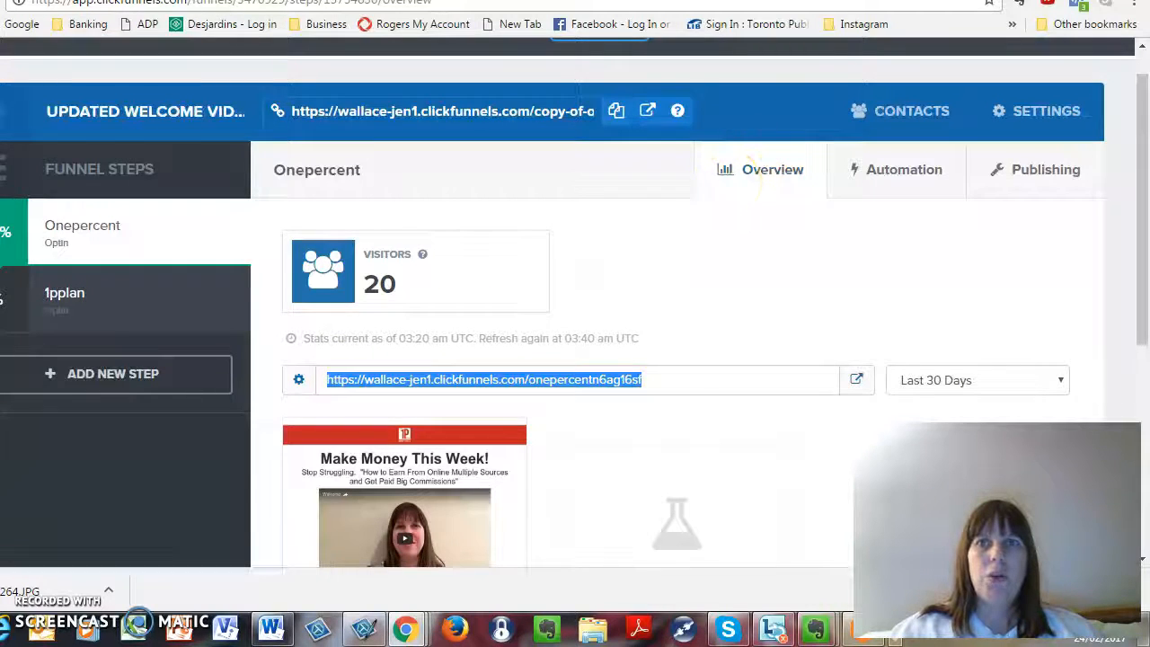
pyautogui.click(738, 1)
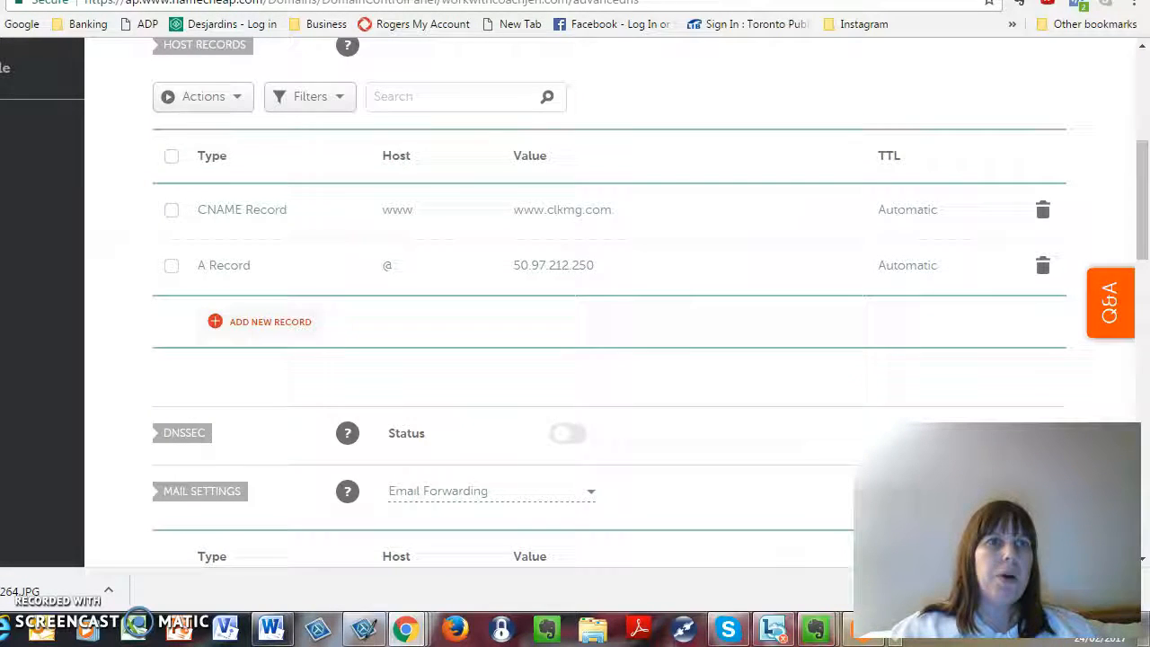
pyautogui.click(171, 1)
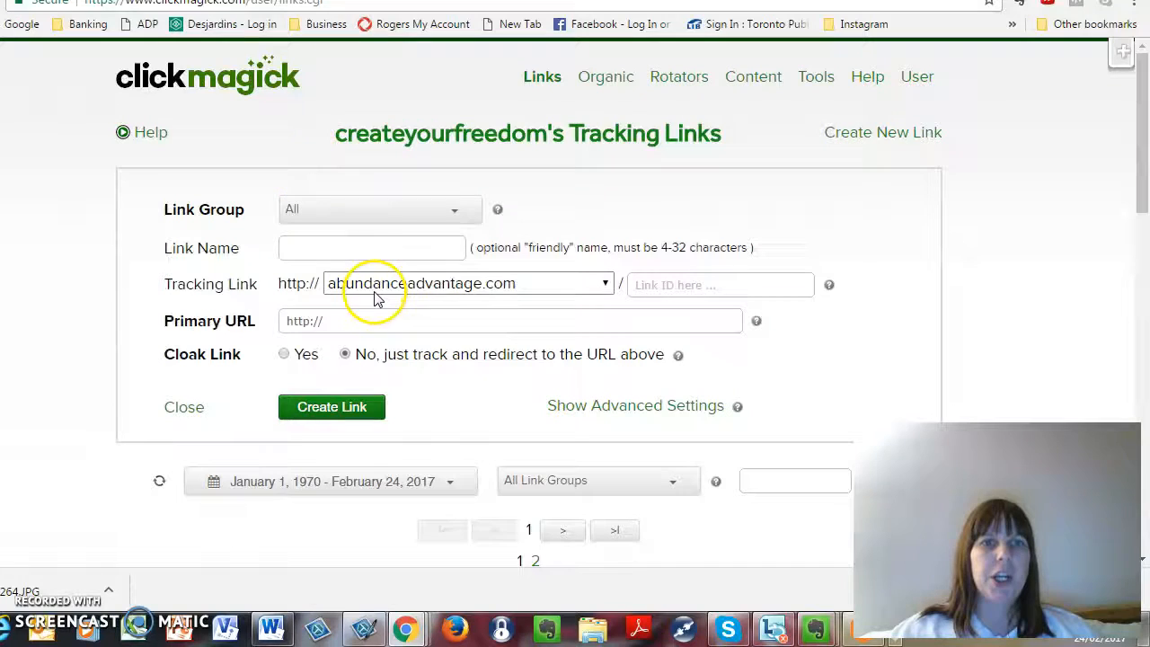
pyautogui.click(354, 319)
pyautogui.moveTo(320, 319); pyautogui.dragTo(235, 321)
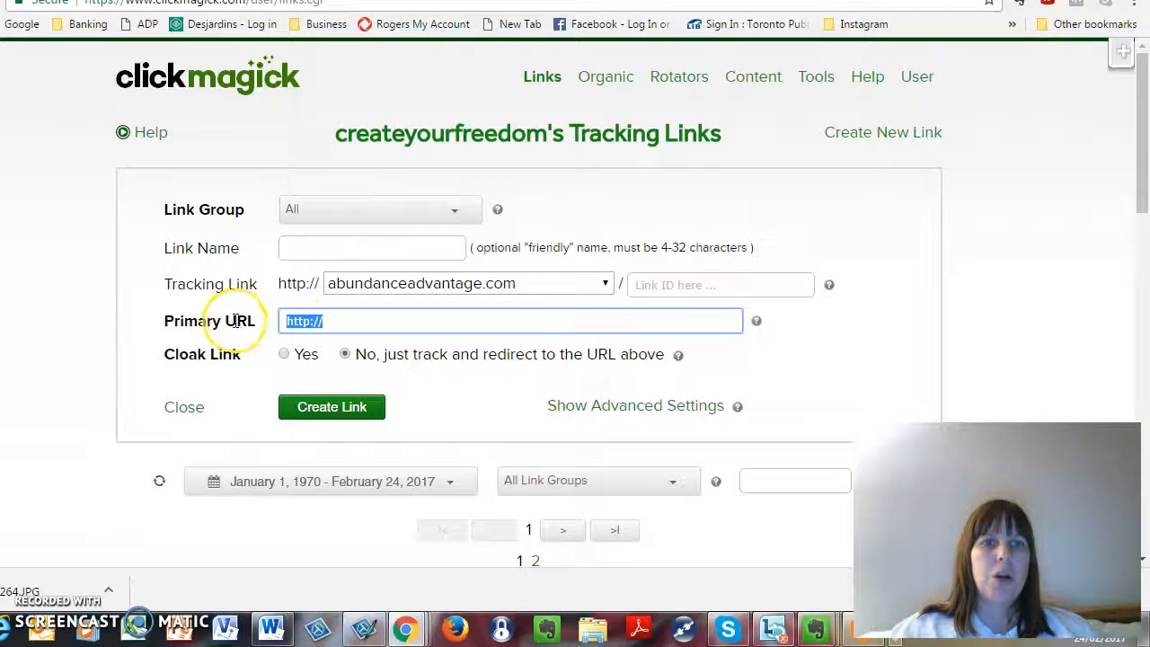
pyautogui.hotkey('ctrl', 'v')
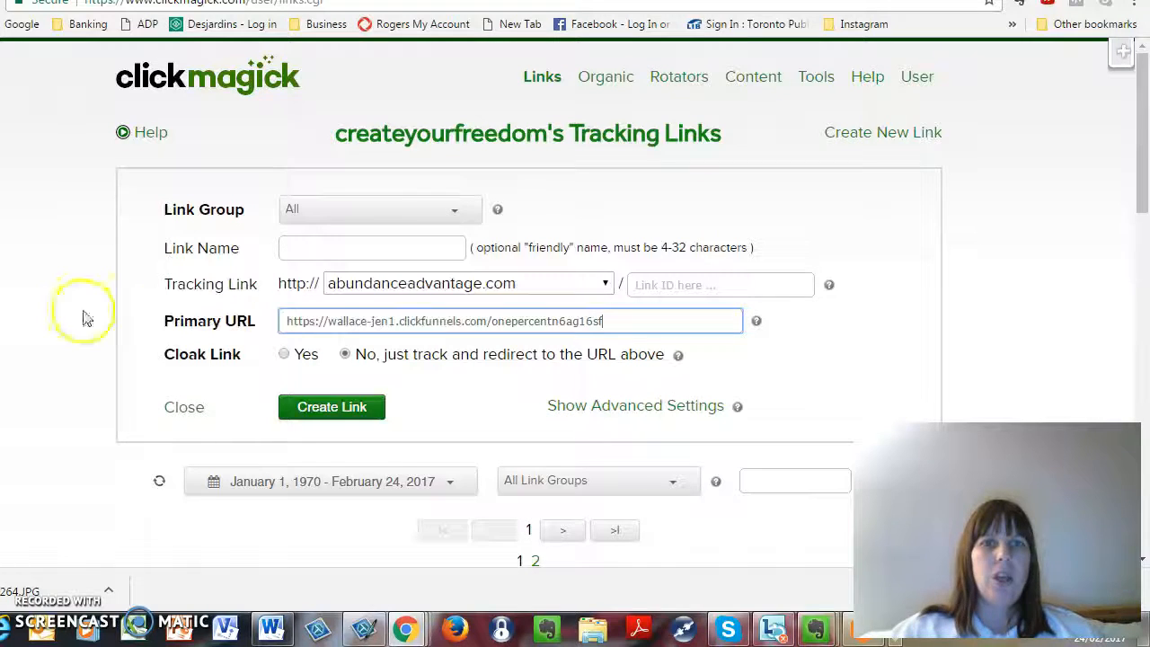
# - Name the new tracking link "Intro Video Test"
pyautogui.click(300, 250)
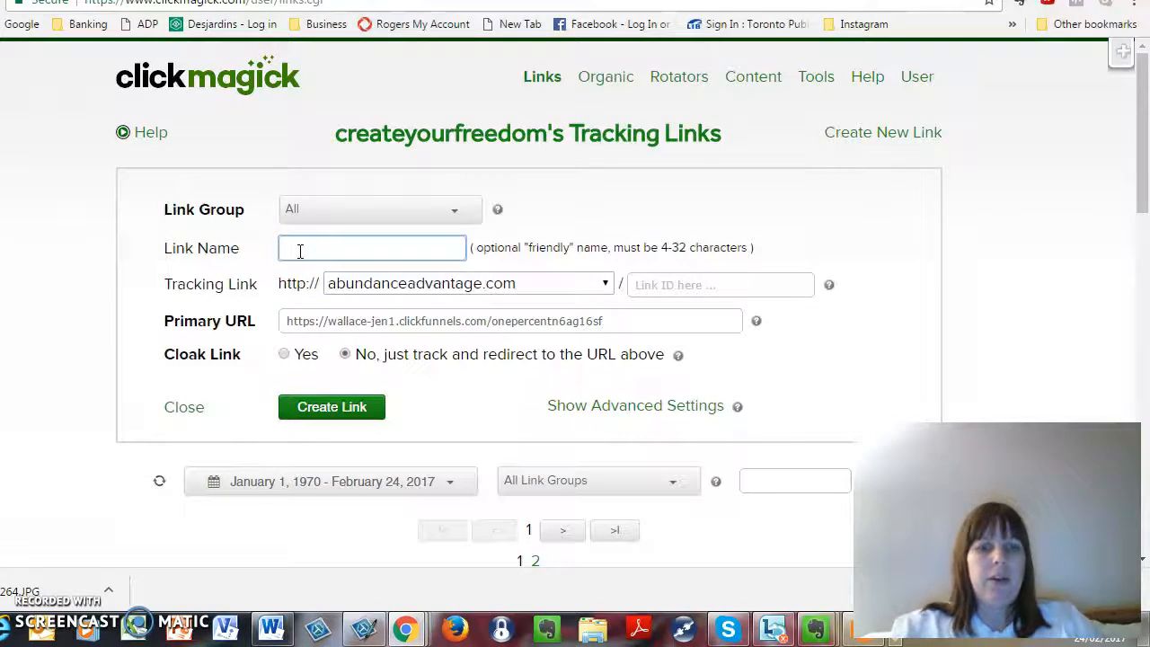
pyautogui.write('Intro Video')
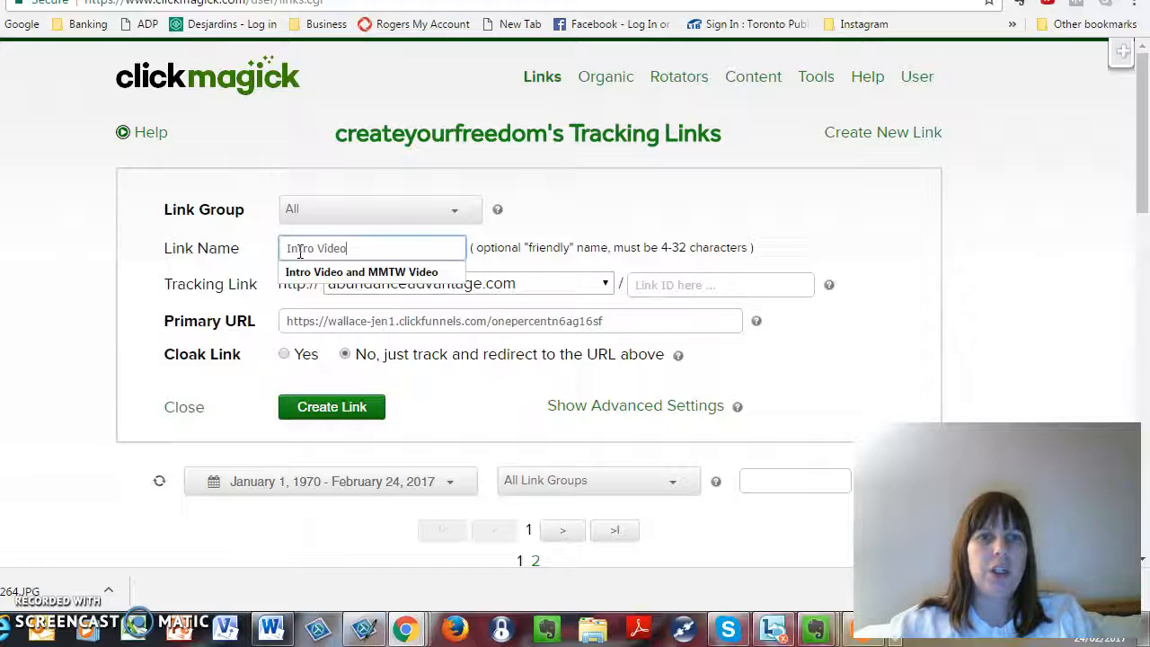
pyautogui.write('Test')
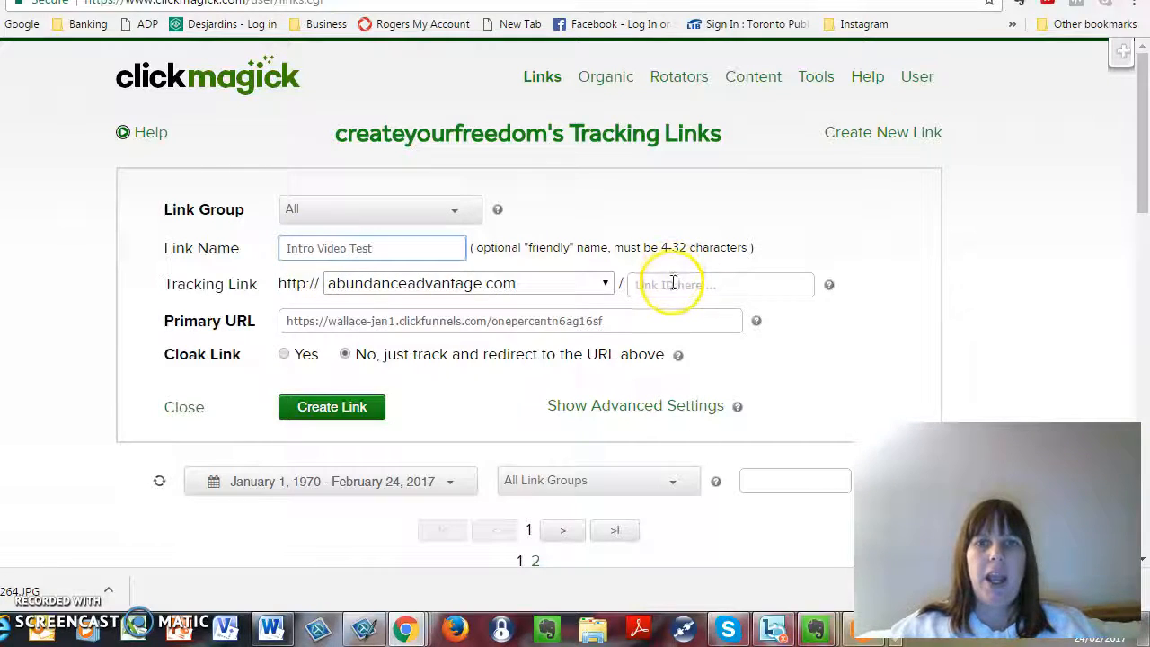
# - Set the tracking link to the workwithcoachjen.com domain with link ID "intro" and try to create the link
pyautogui.click(602, 284)
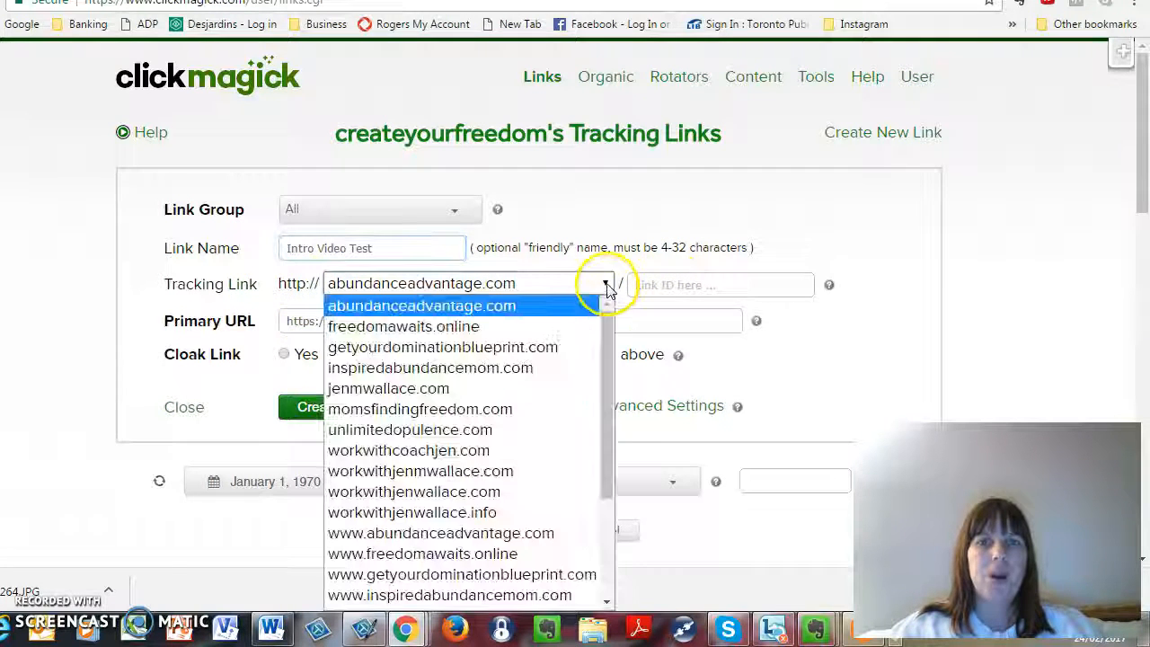
pyautogui.click(390, 451)
pyautogui.click(674, 284)
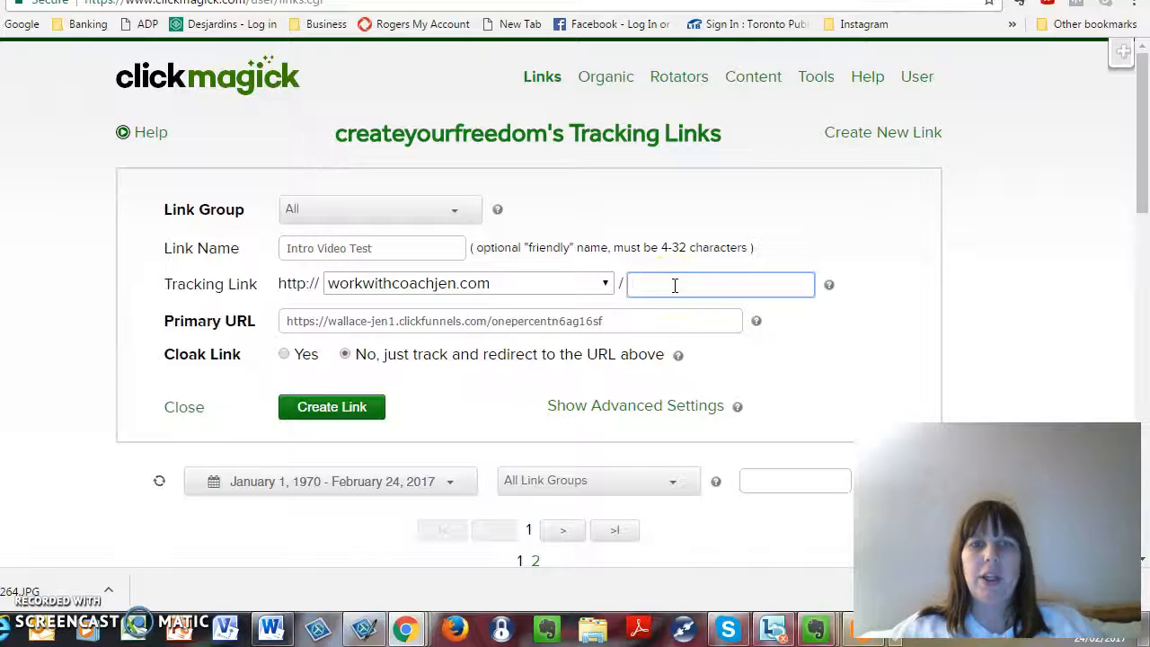
pyautogui.write('intro')
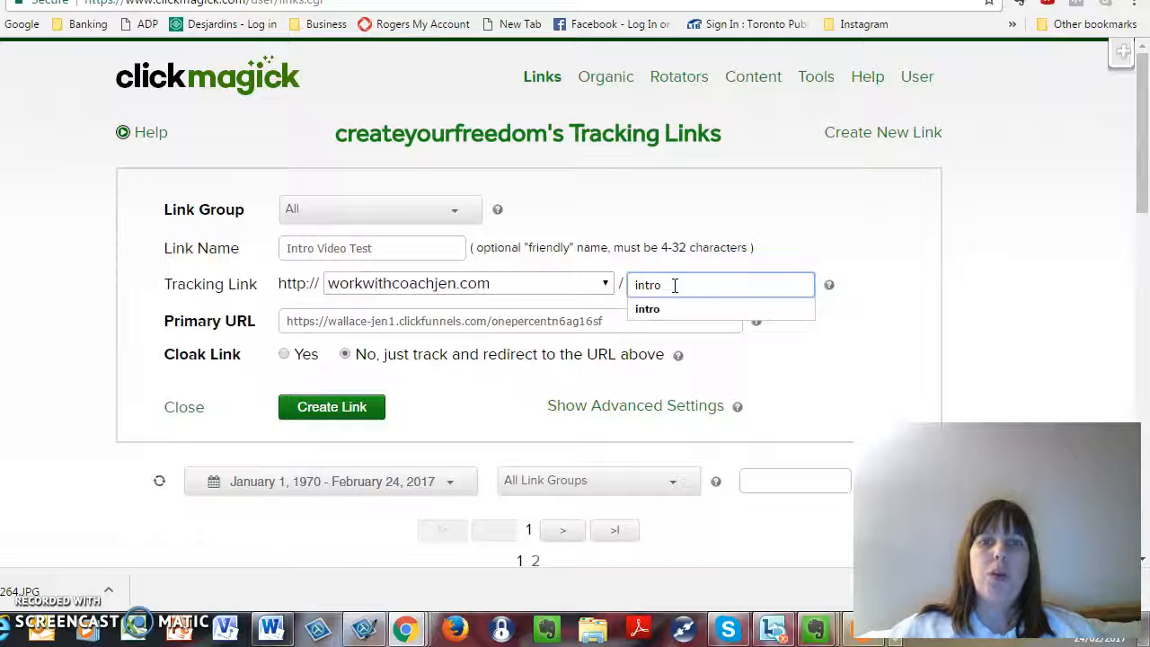
pyautogui.doubleClick(824, 370)
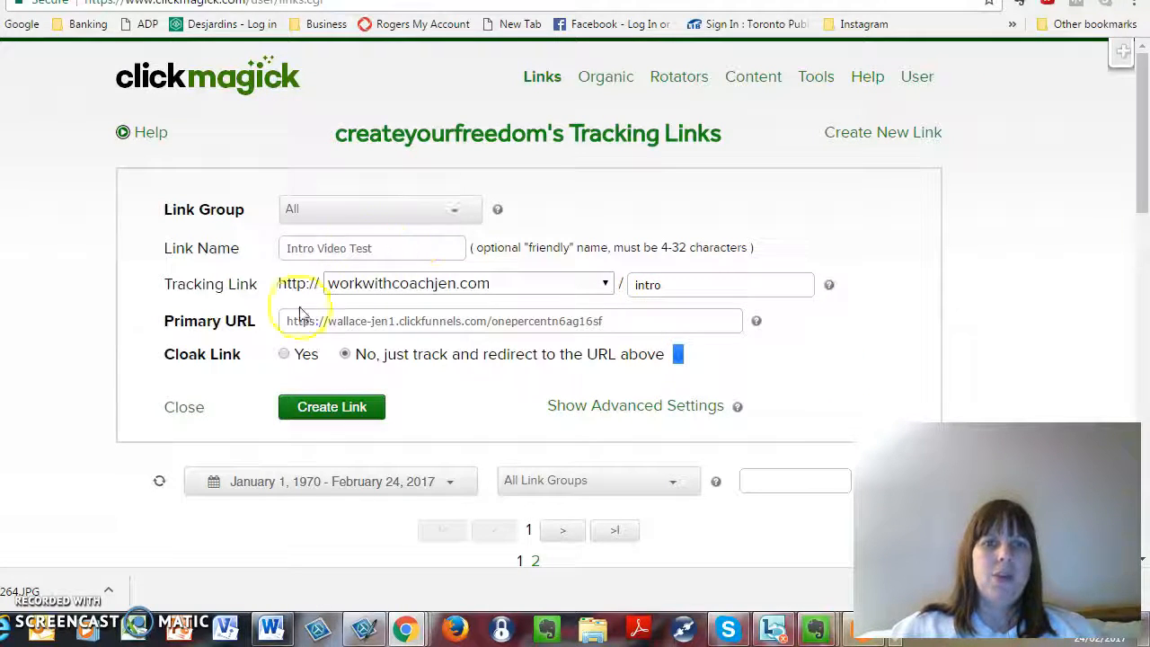
pyautogui.click(311, 406)
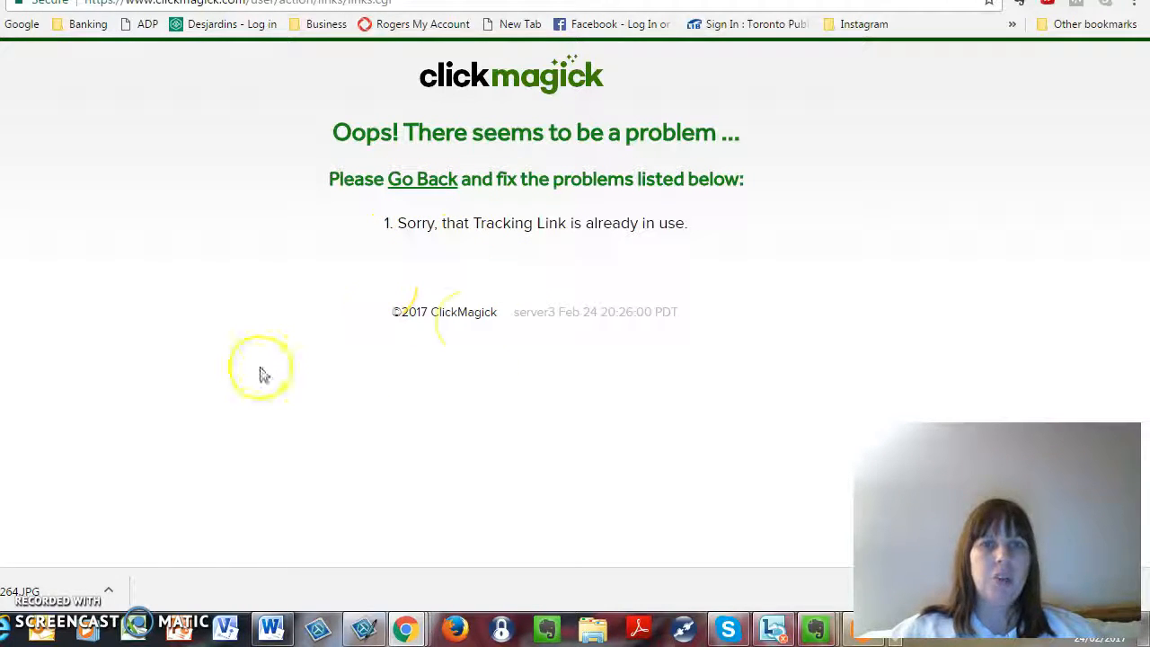
# - Return to the new link form, change the tracking link's ID to "introtest", and create the link
pyautogui.click(426, 179)
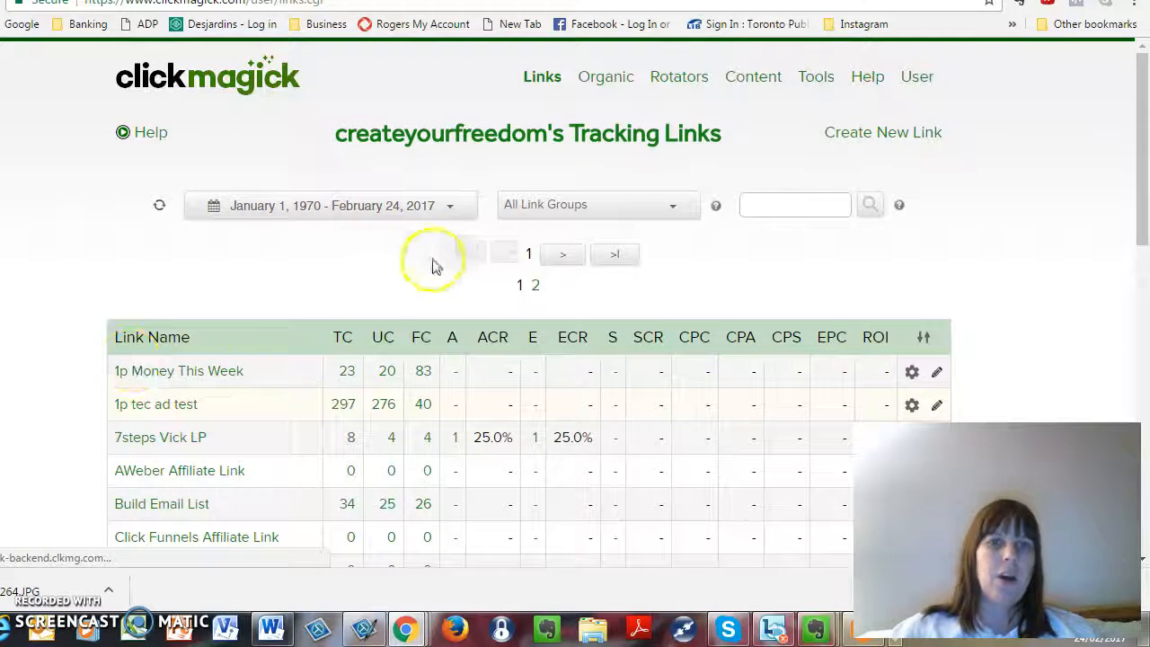
pyautogui.click(868, 136)
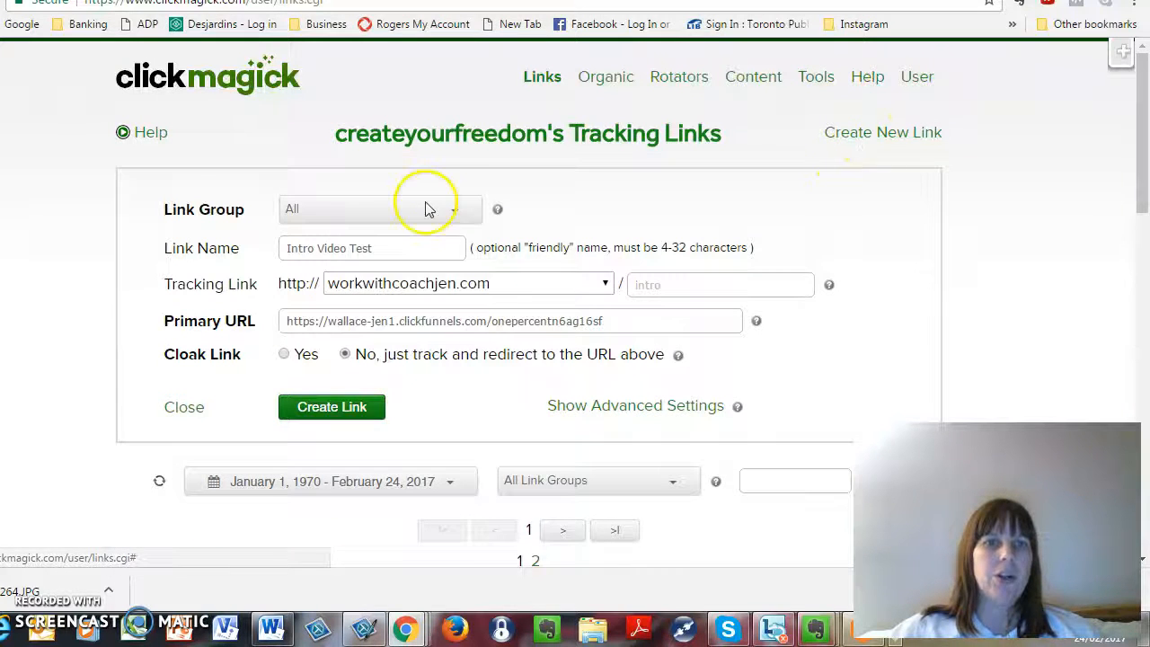
pyautogui.click(670, 281)
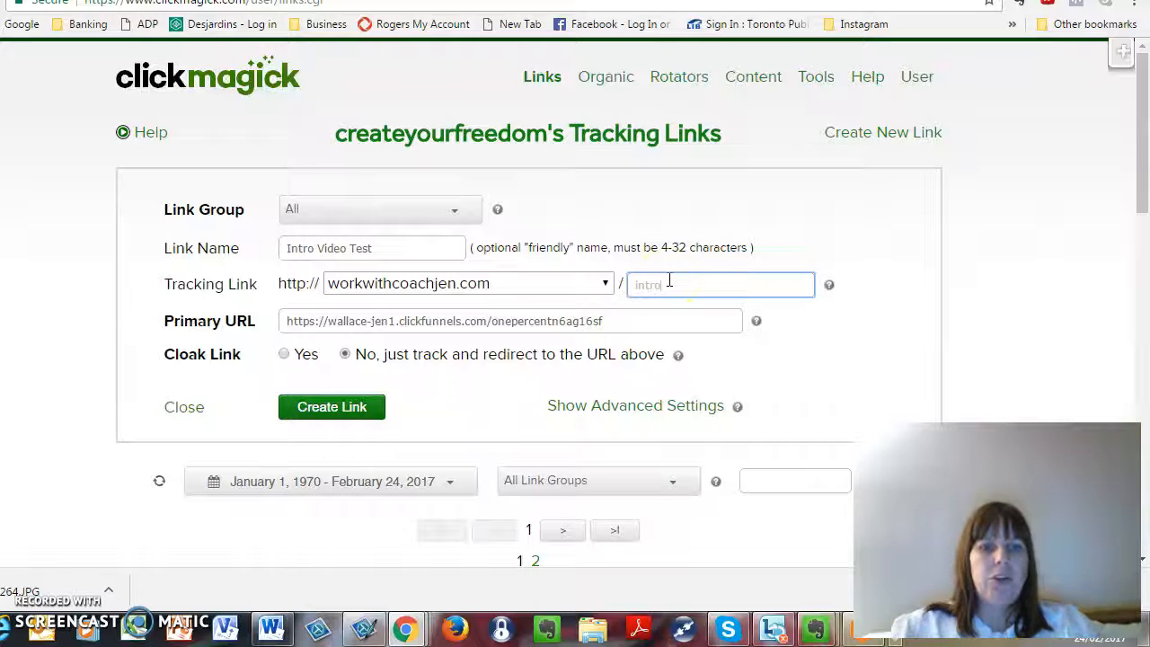
pyautogui.write('ro')
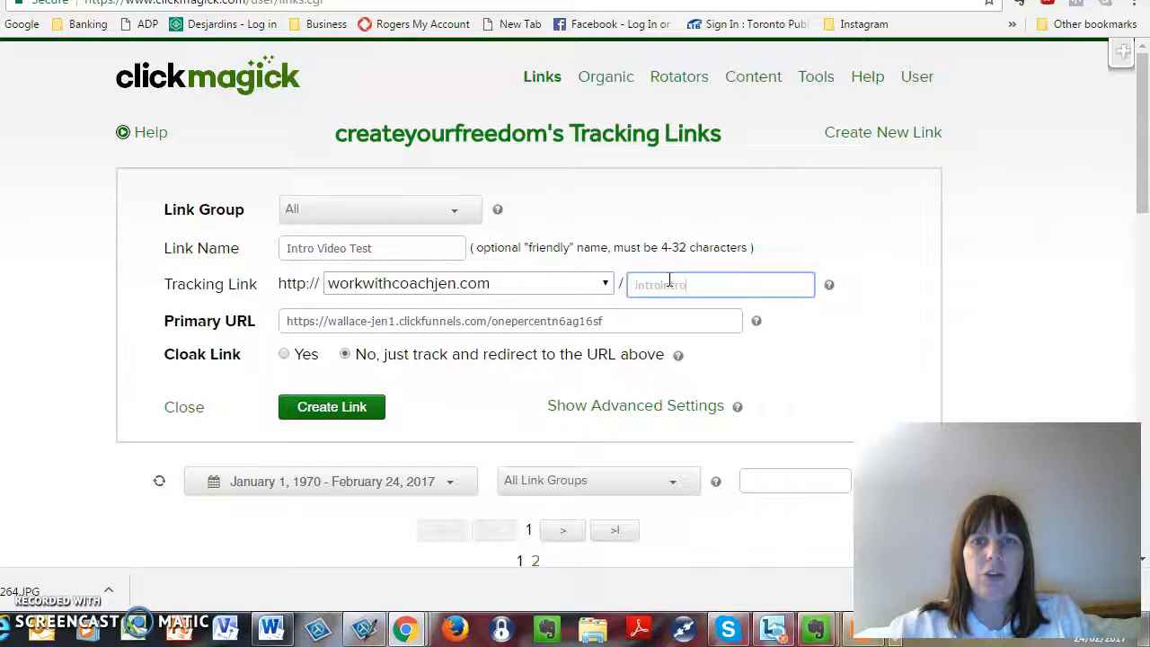
pyautogui.moveTo(692, 293); pyautogui.dragTo(609, 293)
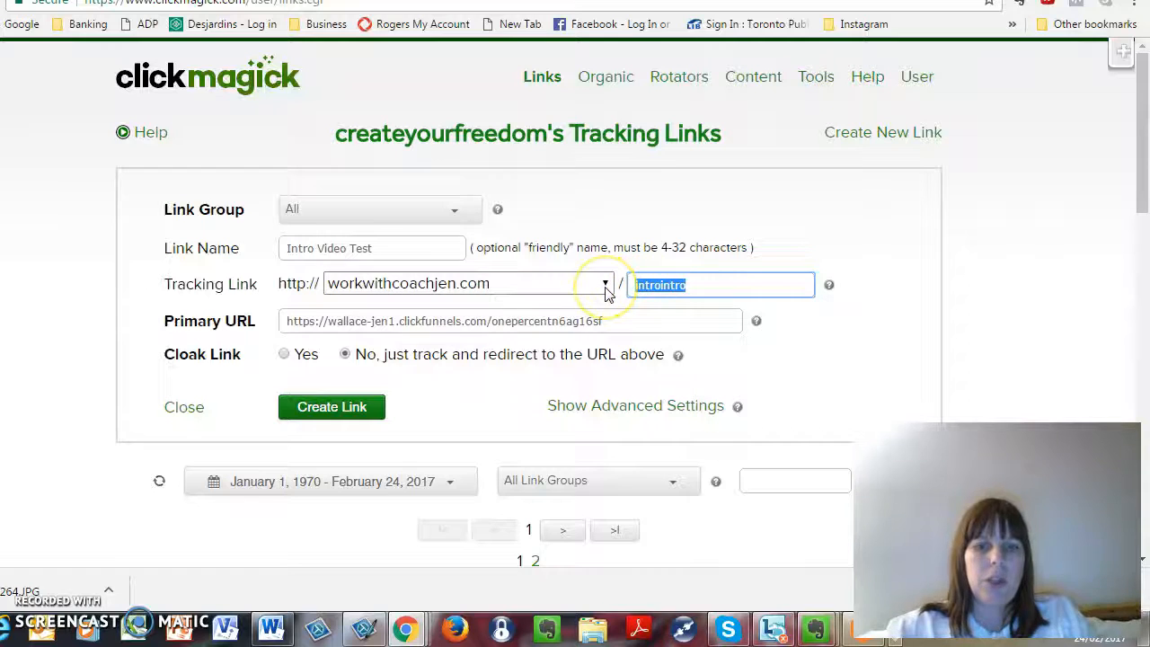
pyautogui.write('inf')
pyautogui.press('BackSpace')
pyautogui.press('BackSpace')
pyautogui.write('rotest')
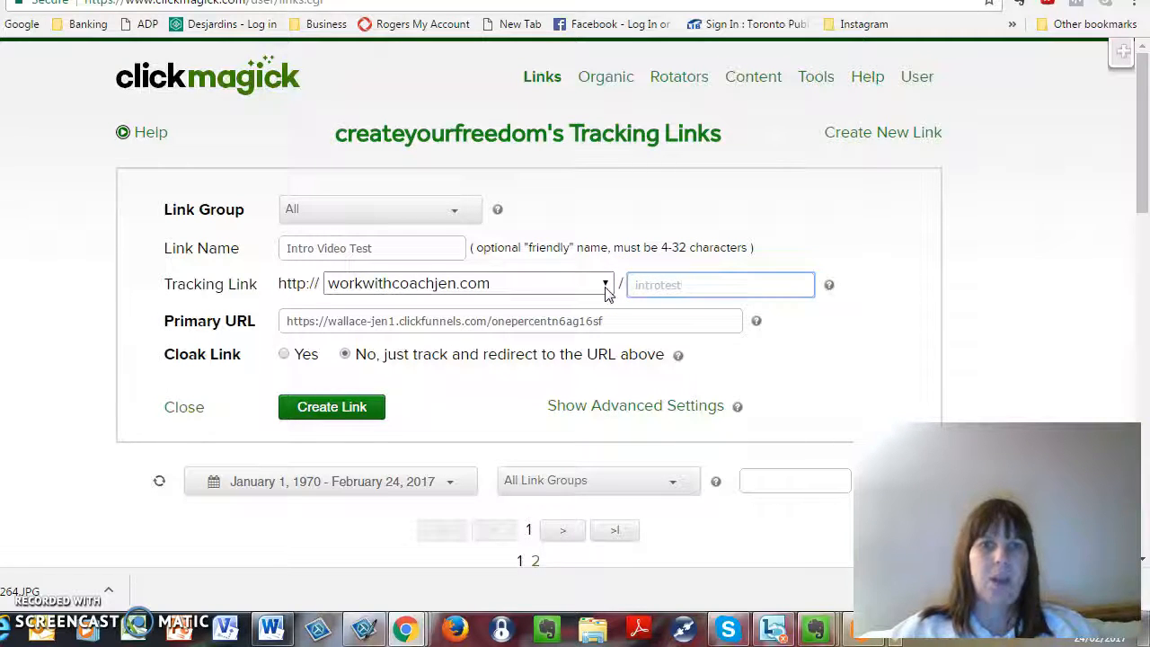
pyautogui.click(359, 407)
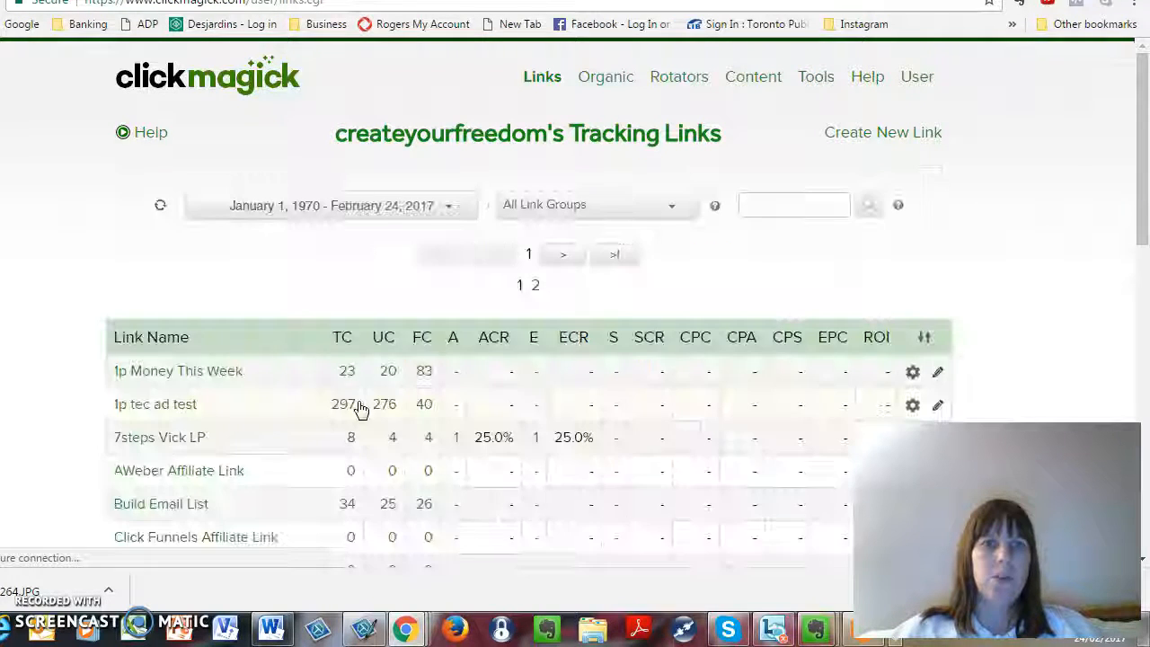
# - Open the details of the "Intro Video Test" link in the tracking links list and copy its tracking URL
pyautogui.click(744, 250)
pyautogui.moveTo(1139, 110); pyautogui.dragTo(1137, 247)
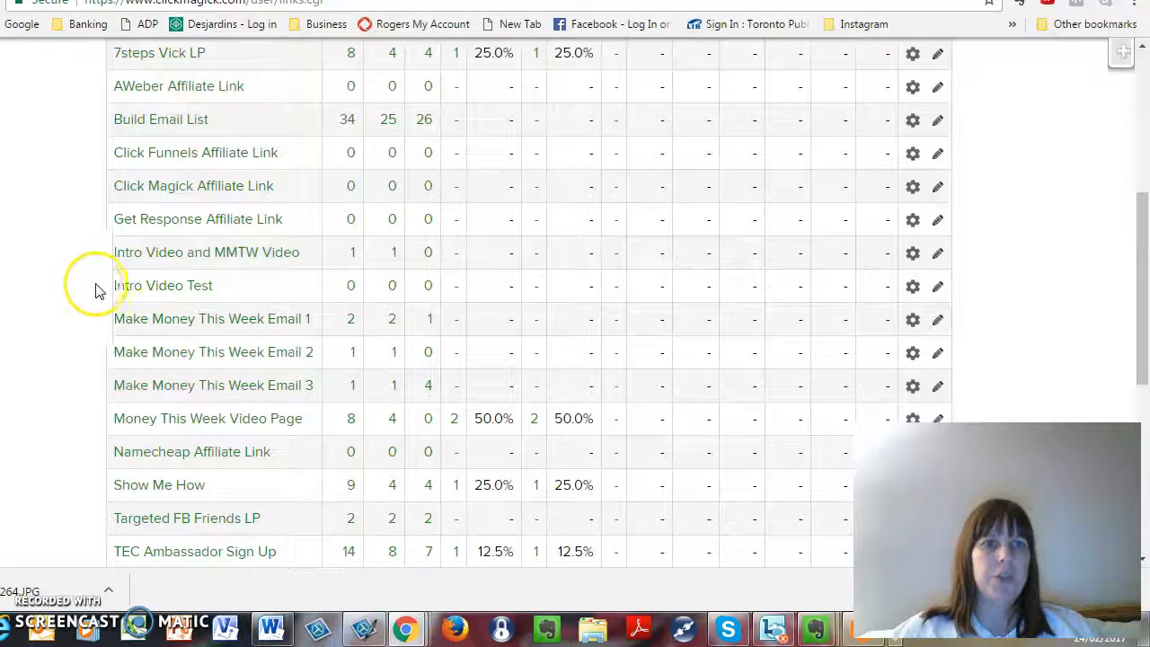
pyautogui.click(134, 287)
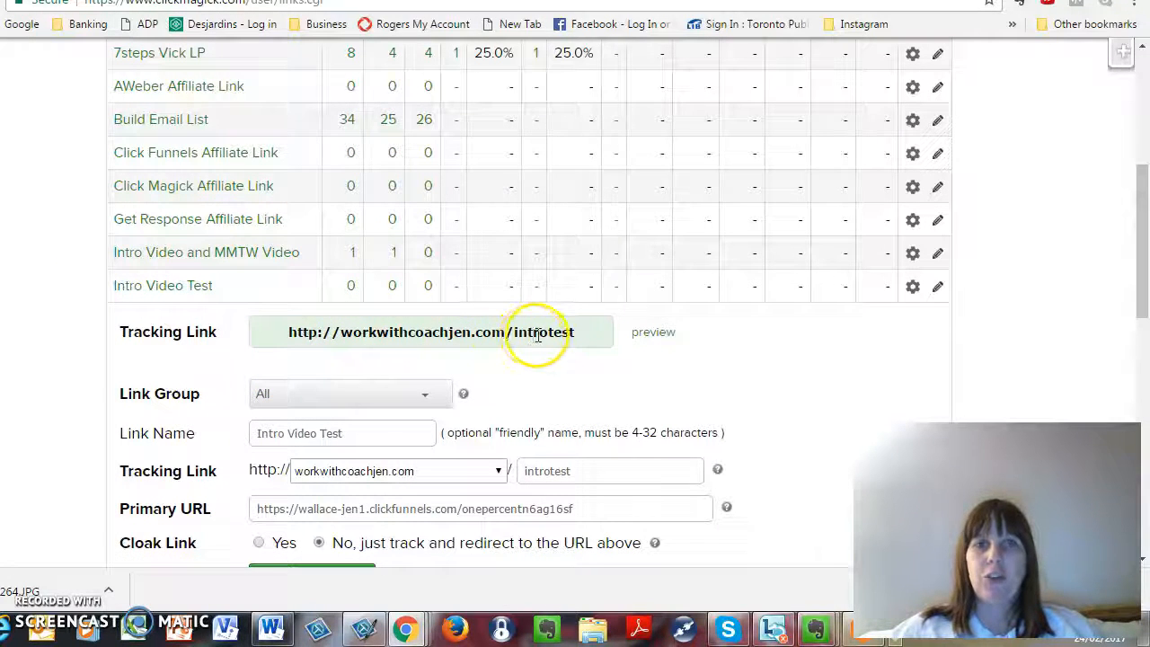
pyautogui.moveTo(579, 336); pyautogui.dragTo(294, 334)
pyautogui.hotkey('ctrl', 'c')
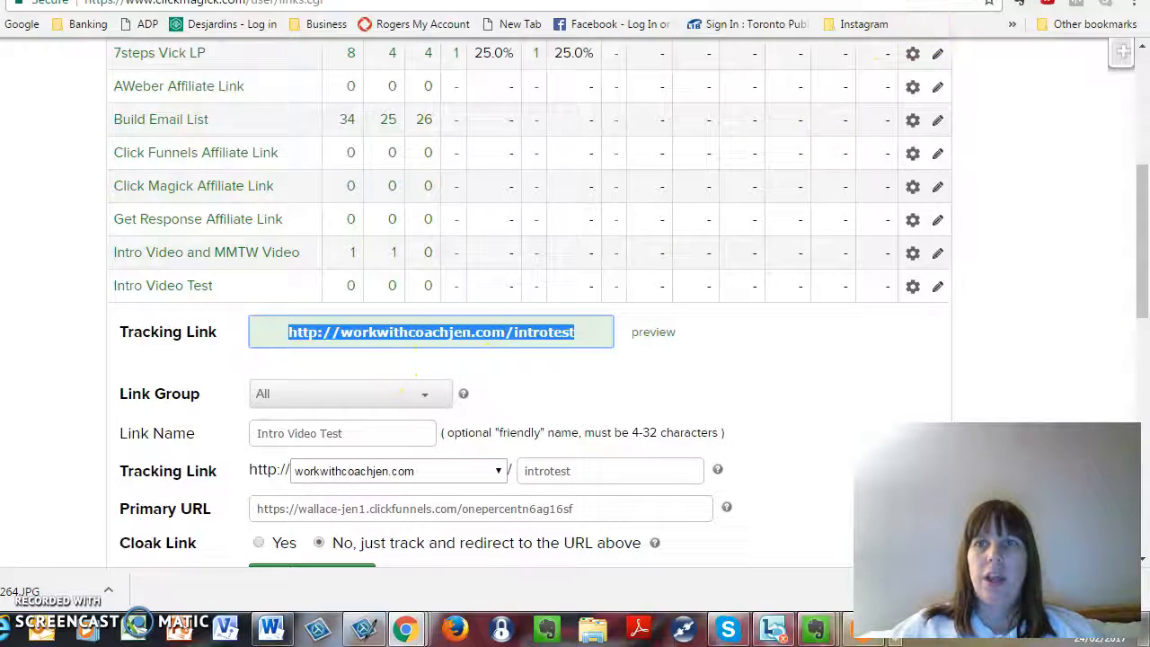
# - Test the copied workwithcoachjen.com/introtest link in a new browser tab, then return to ClickMagick
pyautogui.click(953, 0)
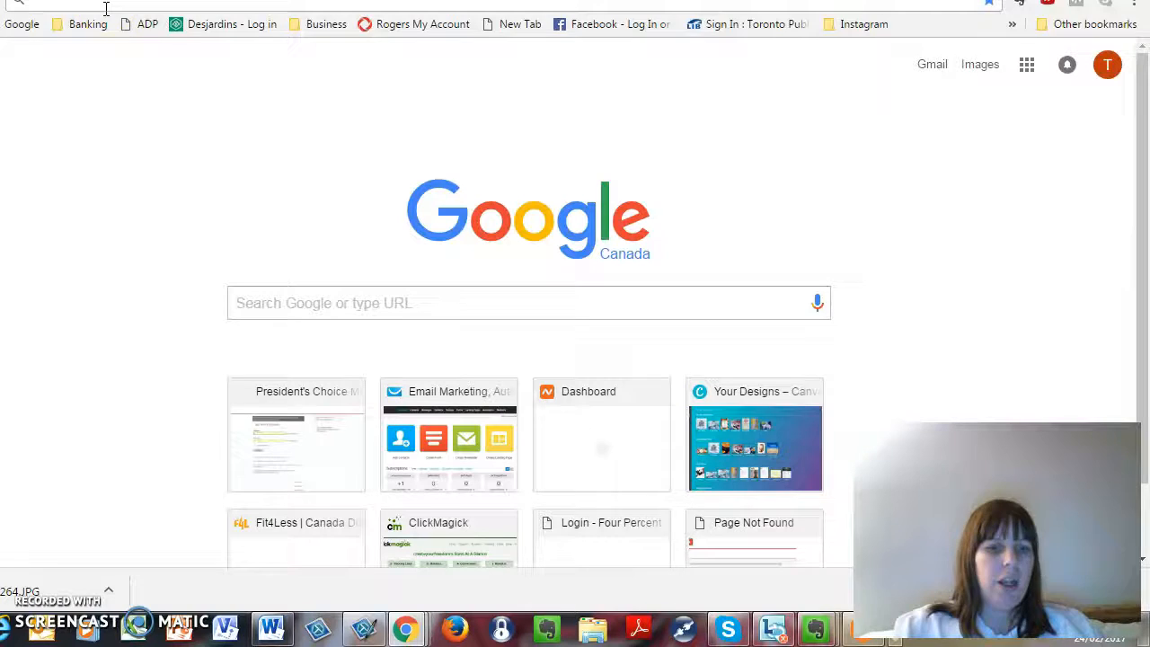
pyautogui.hotkey('ctrl', 'v')
pyautogui.press('Return')
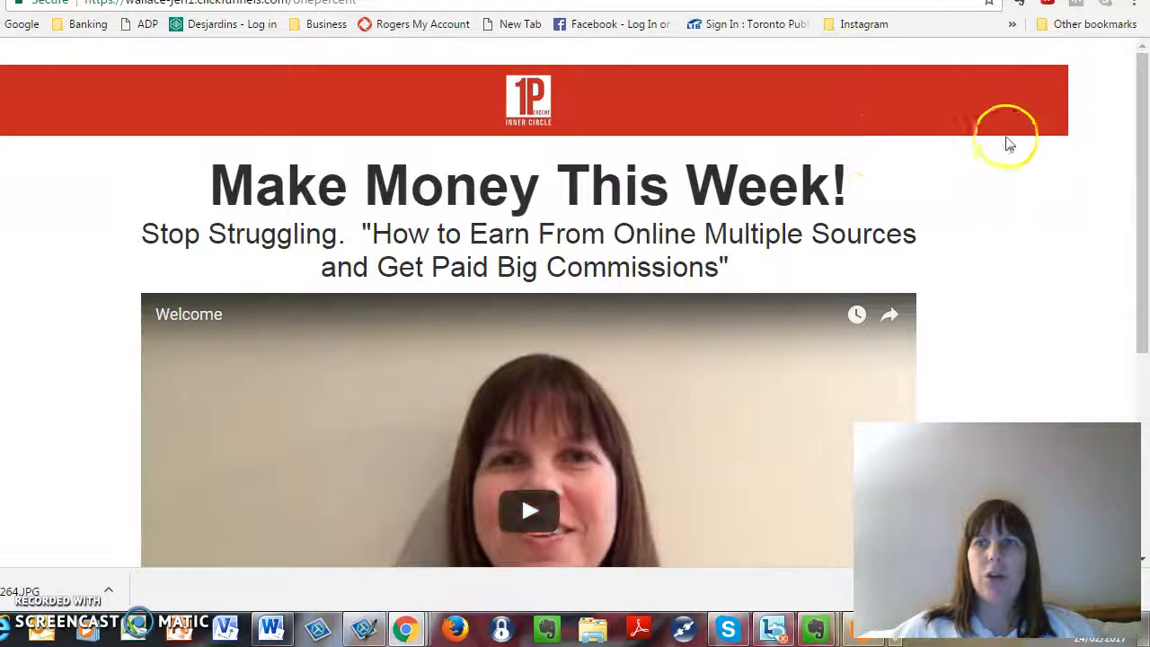
pyautogui.moveTo(1137, 141); pyautogui.dragTo(1132, 98)
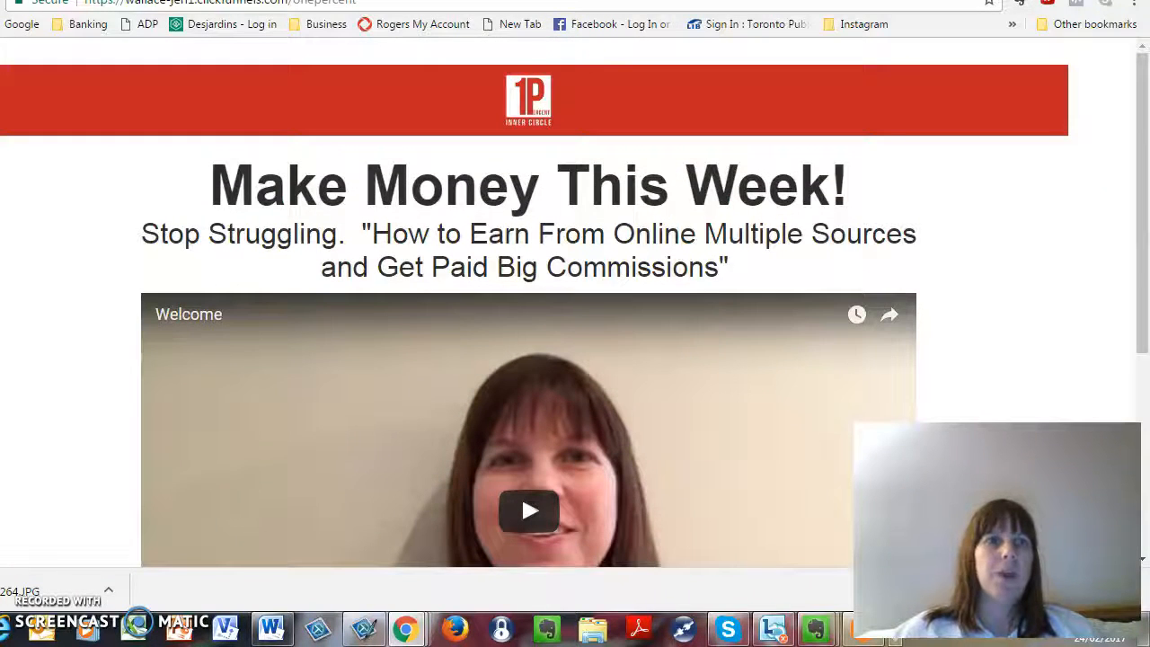
pyautogui.click(557, 1)
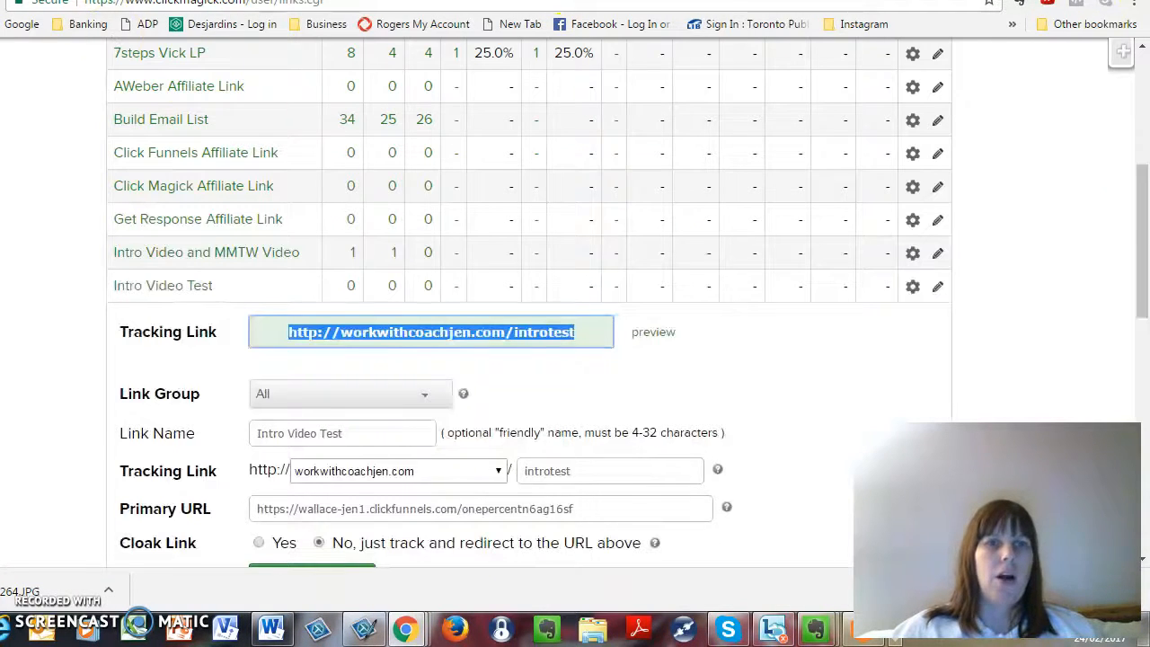
pyautogui.click(755, 325)
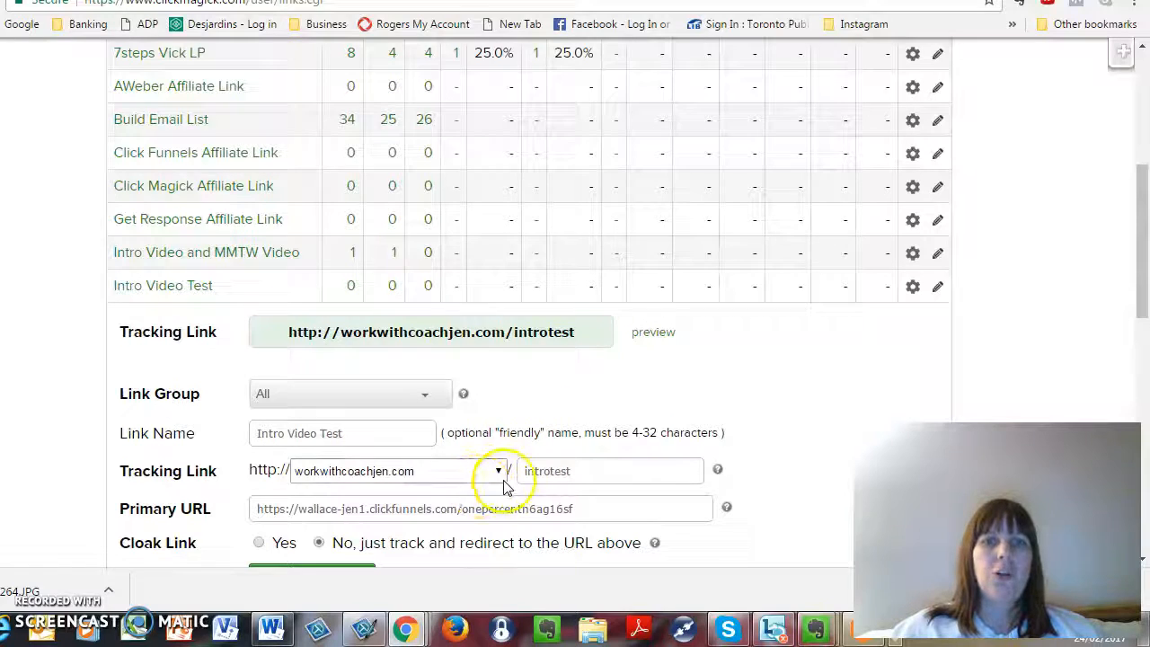
pyautogui.moveTo(592, 508); pyautogui.dragTo(257, 506)
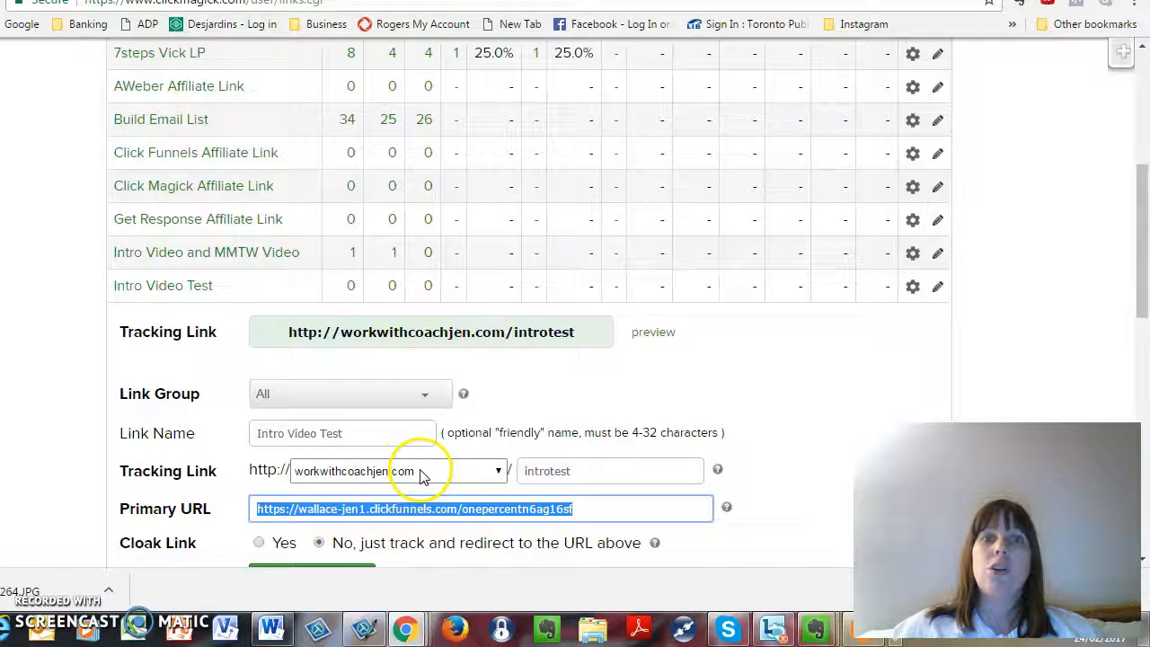
pyautogui.click(500, 471)
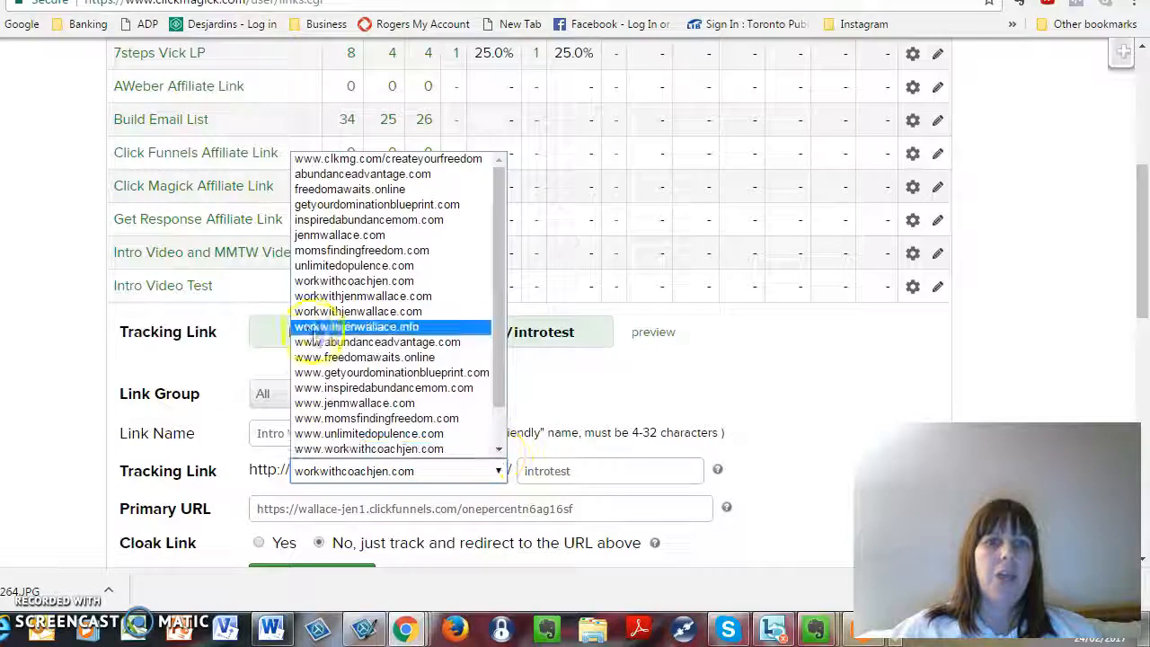
pyautogui.click(327, 388)
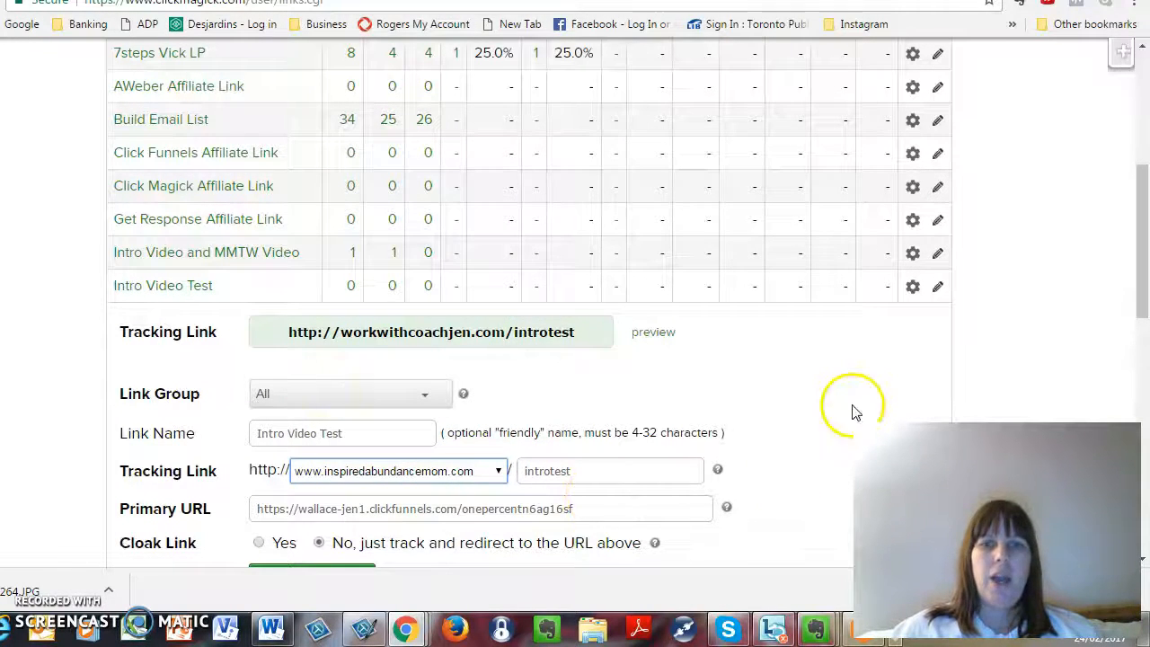
pyautogui.moveTo(1145, 242); pyautogui.dragTo(1141, 258)
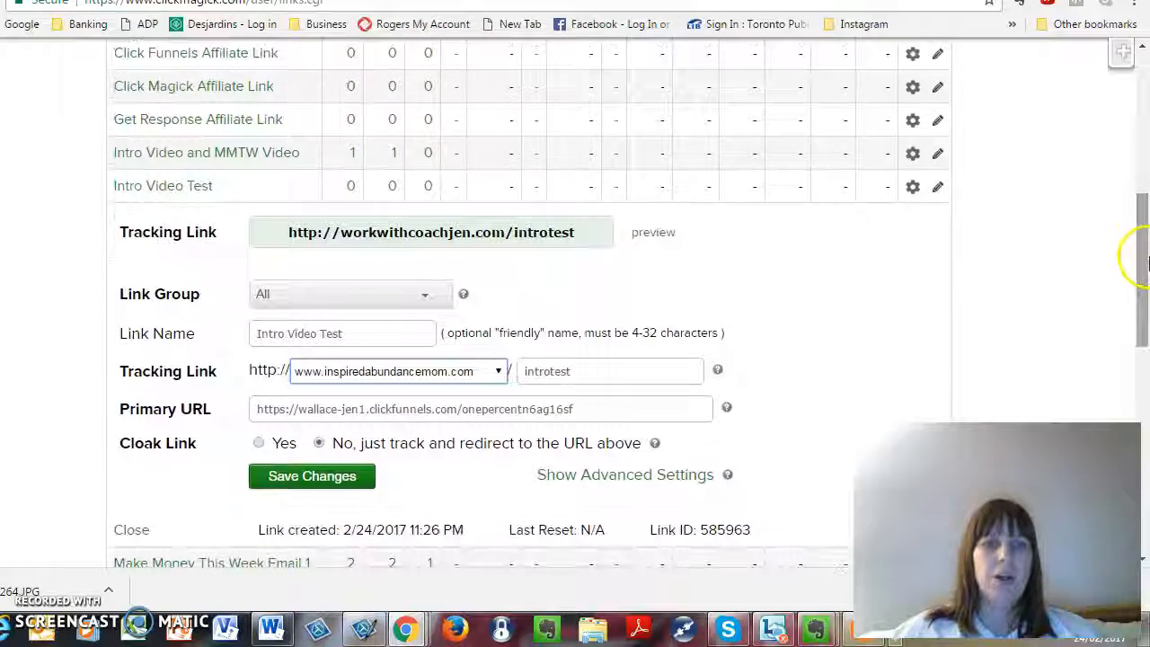
pyautogui.click(326, 488)
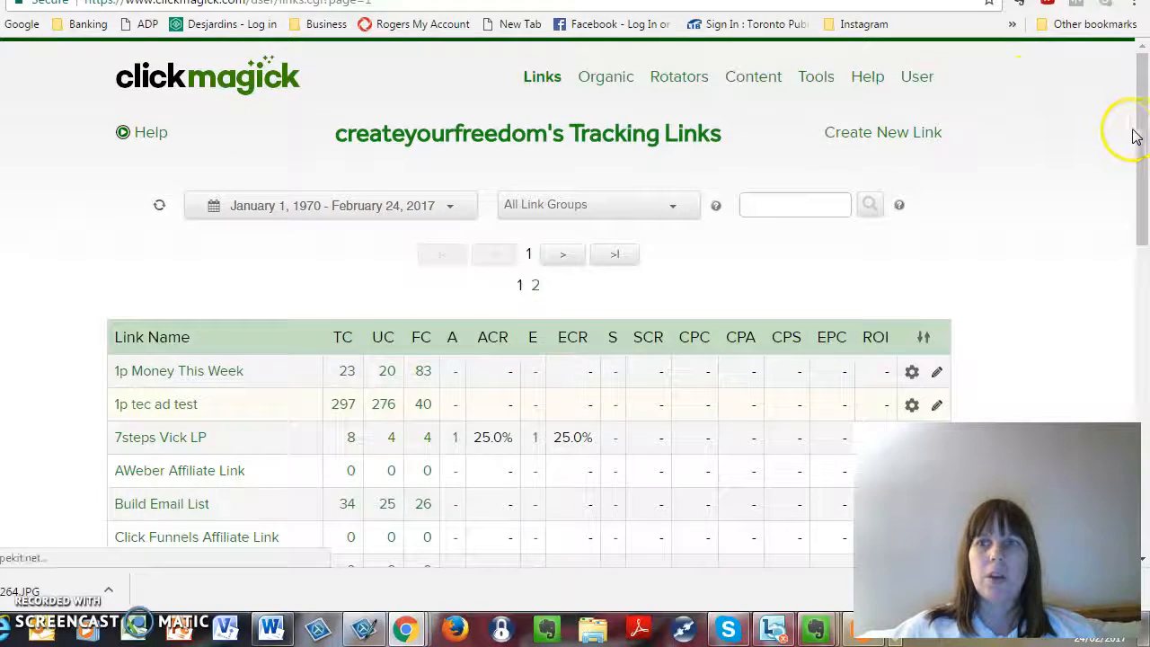
pyautogui.moveTo(1137, 134); pyautogui.dragTo(1052, 249)
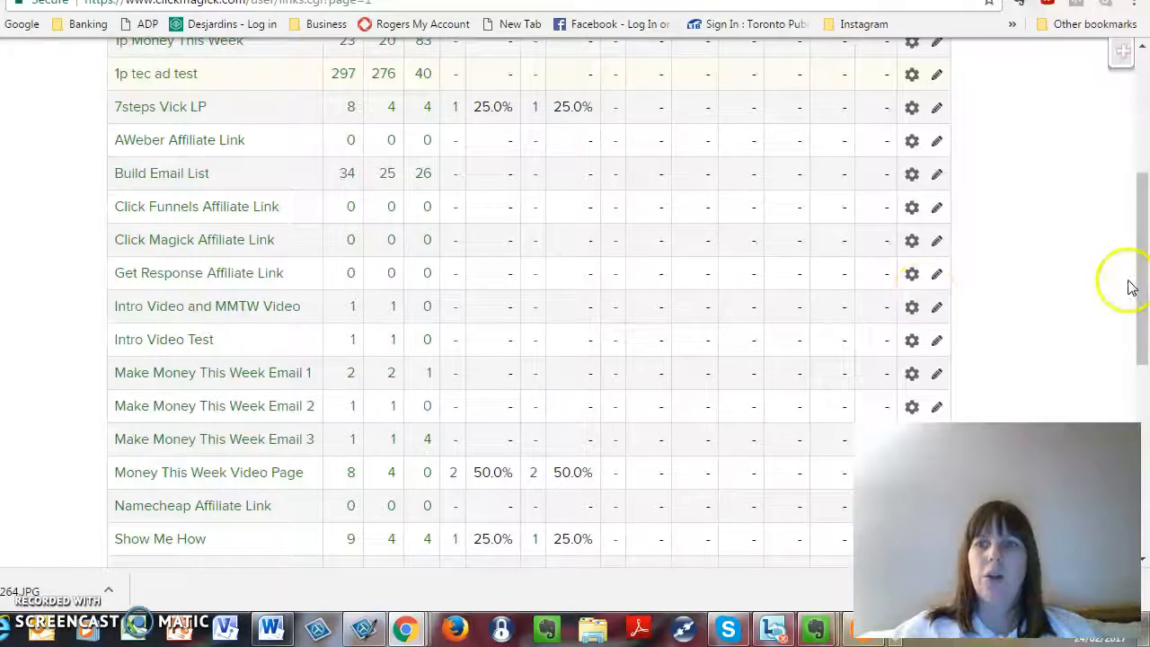
pyautogui.moveTo(1144, 284); pyautogui.dragTo(1144, 269)
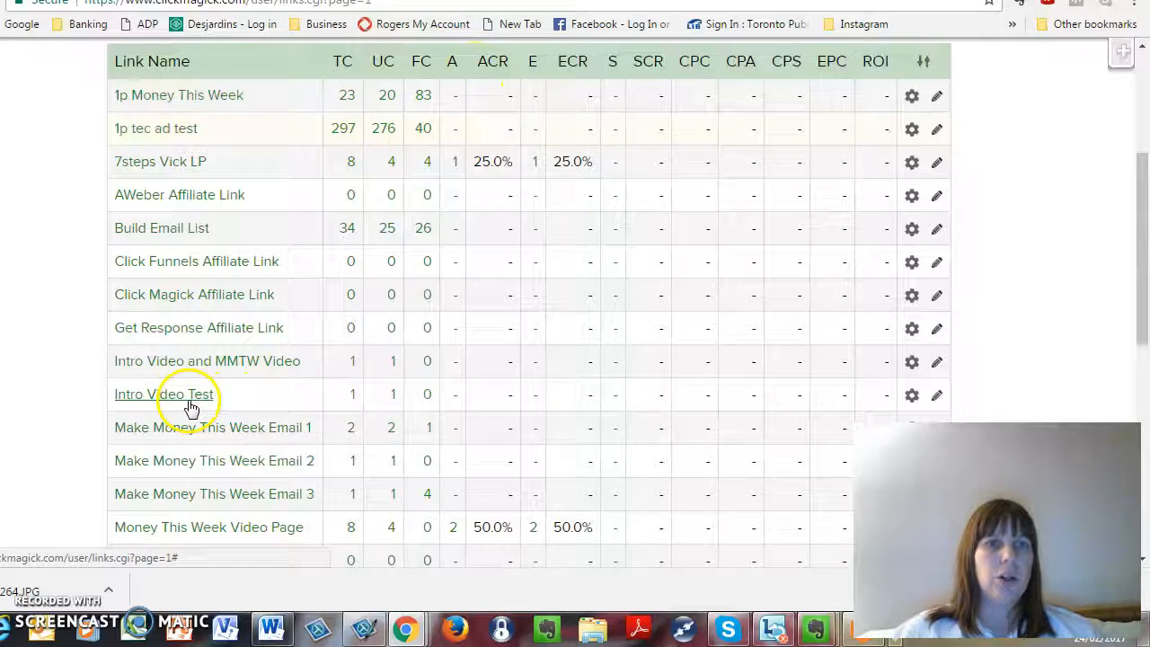
pyautogui.moveTo(178, 403)
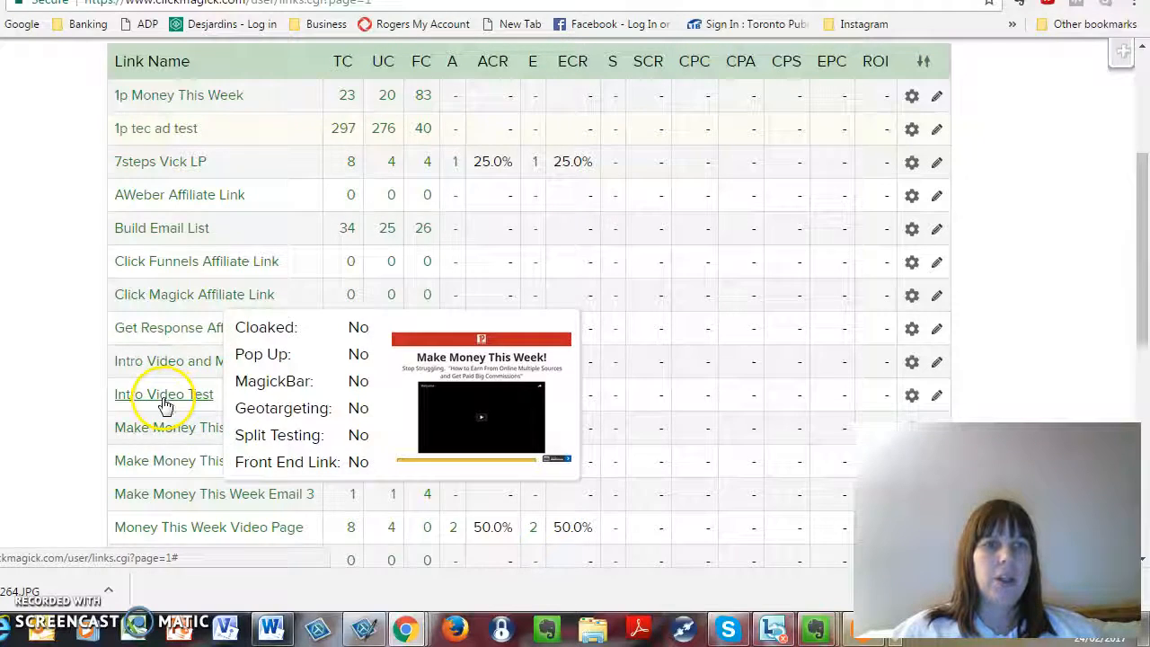
pyautogui.click(165, 404)
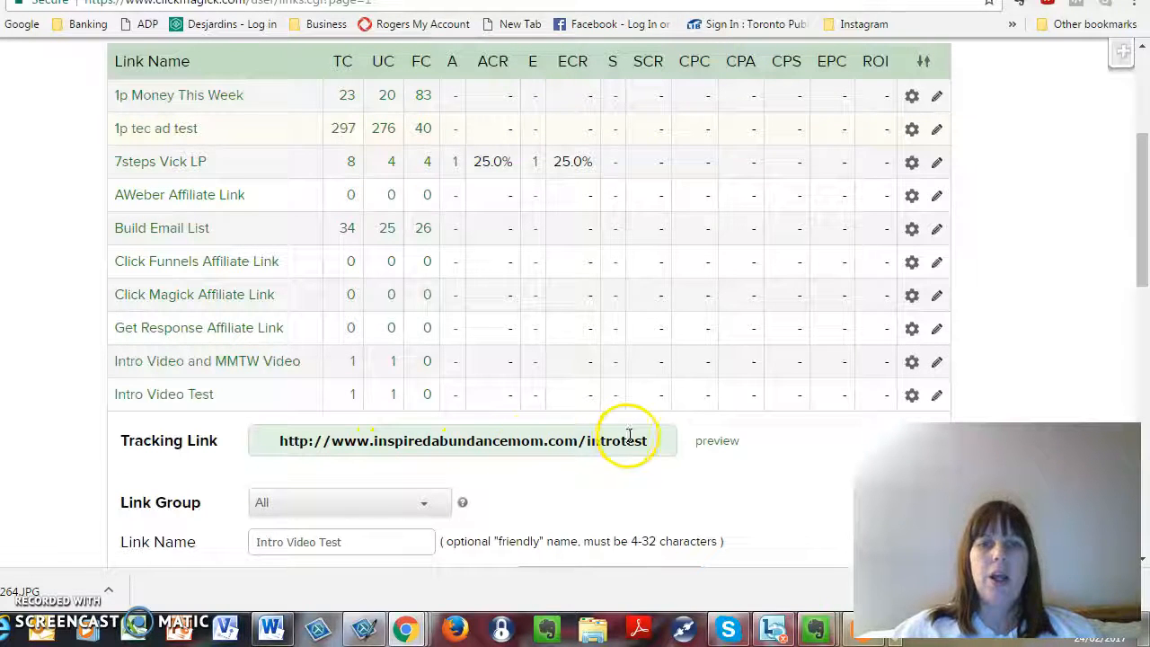
pyautogui.moveTo(280, 447); pyautogui.dragTo(650, 454)
pyautogui.hotkey('ctrl', 'c')
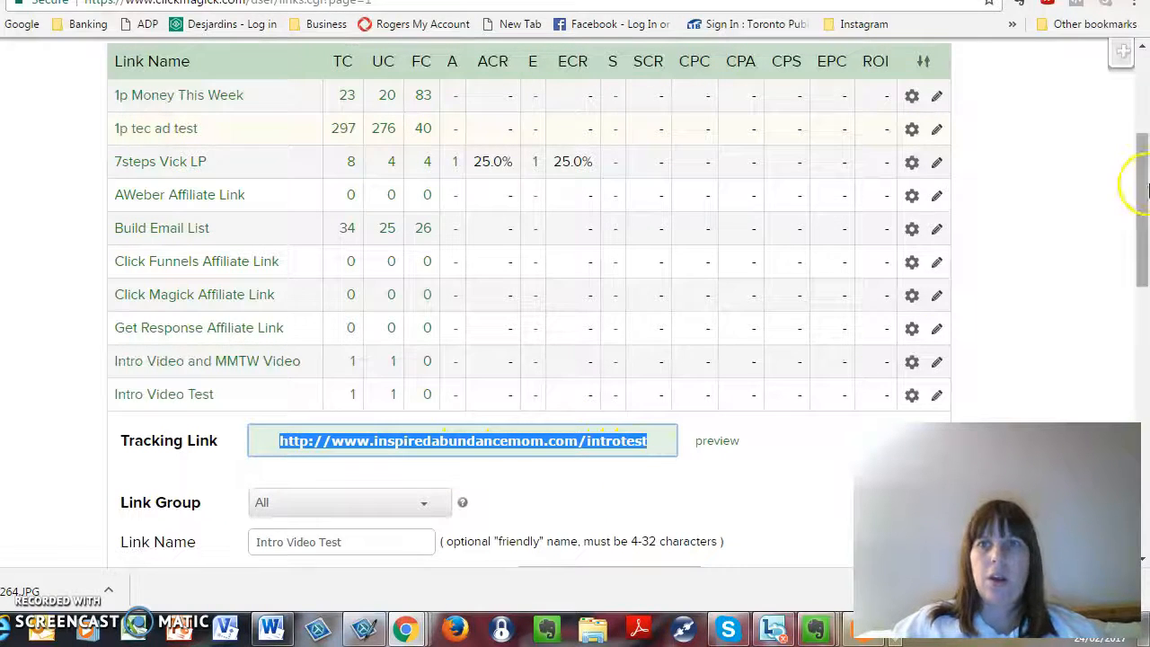
pyautogui.hotkey('ctrl', 't')
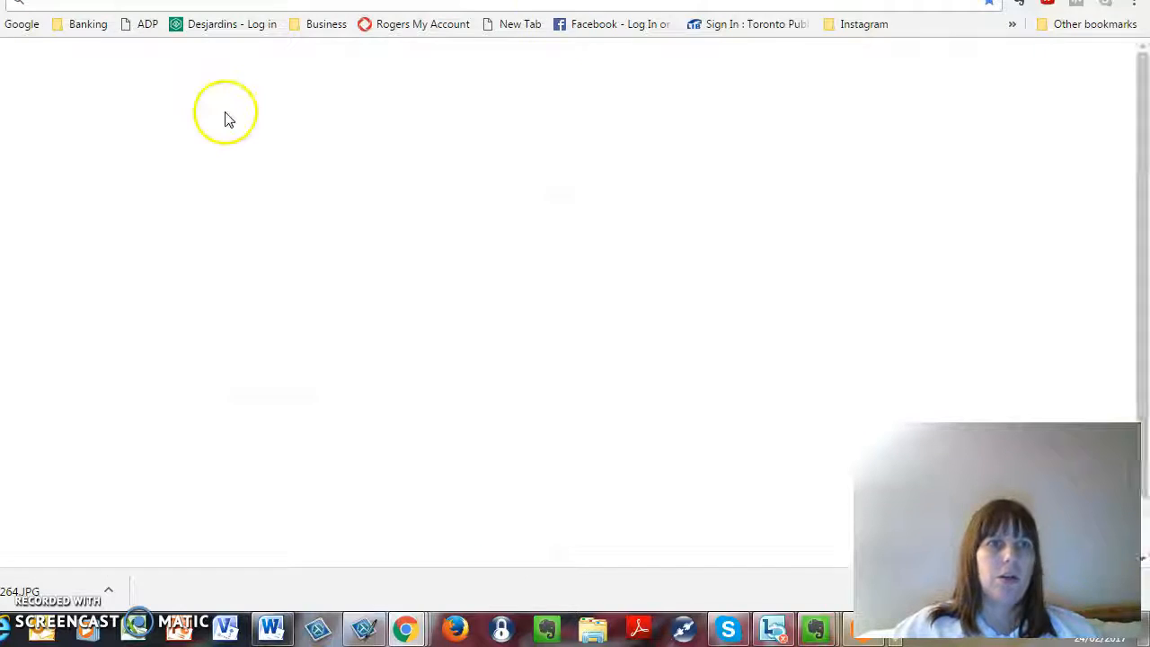
pyautogui.hotkey('ctrl', 'v')
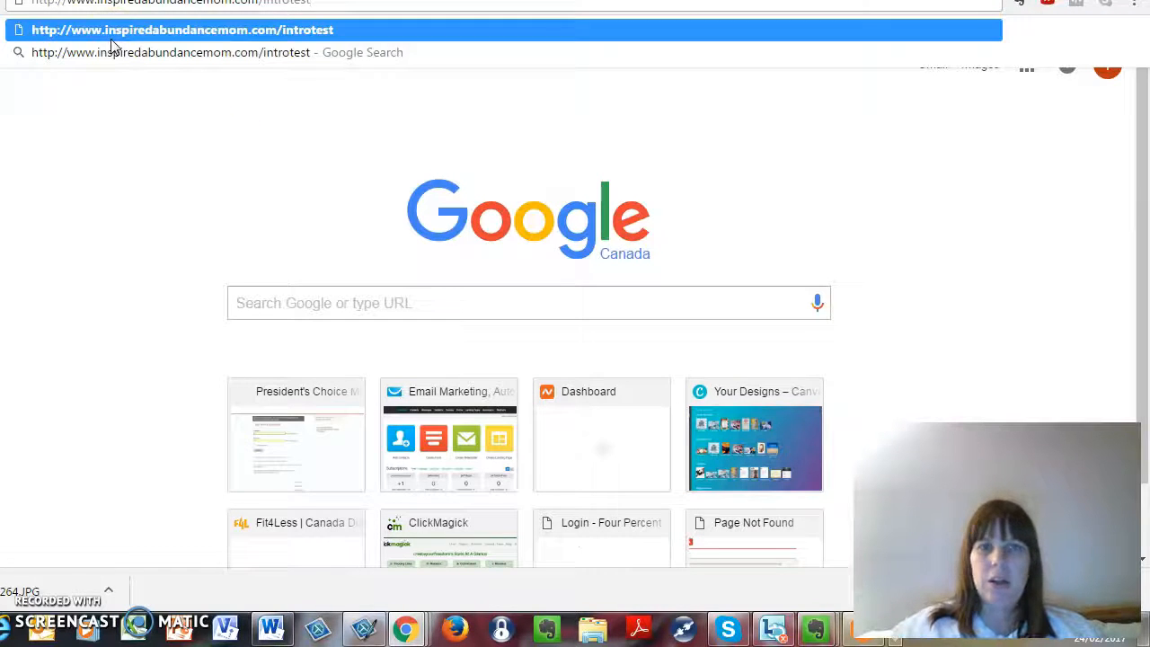
pyautogui.press('Return')
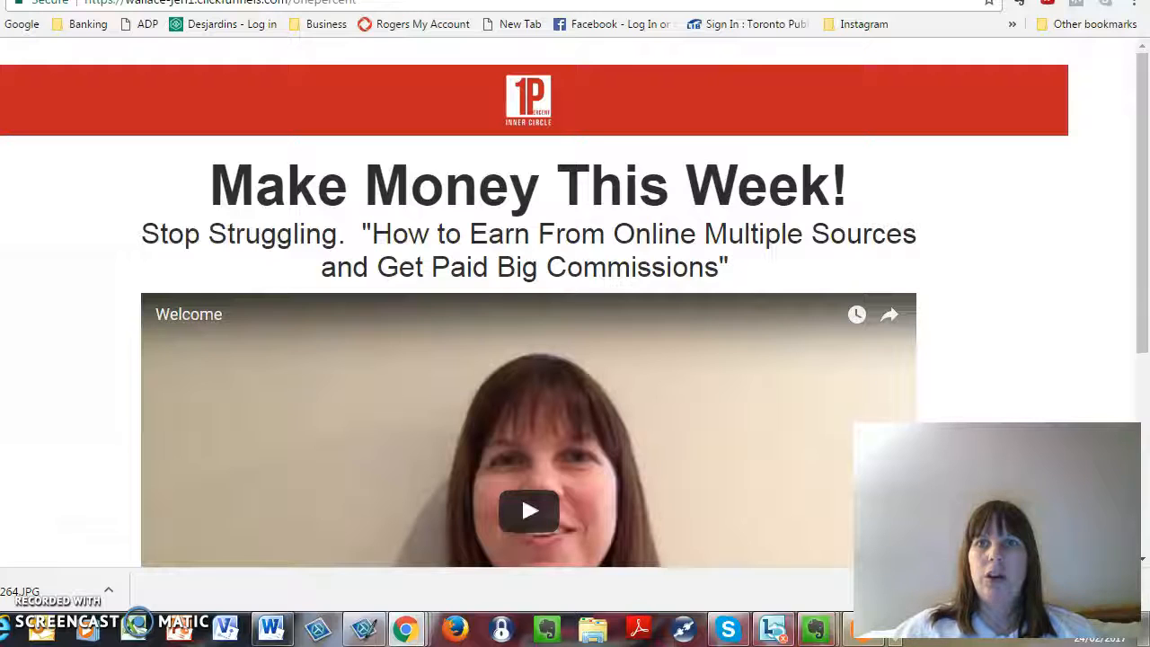
pyautogui.hotkey('ctrl', 'Tab')
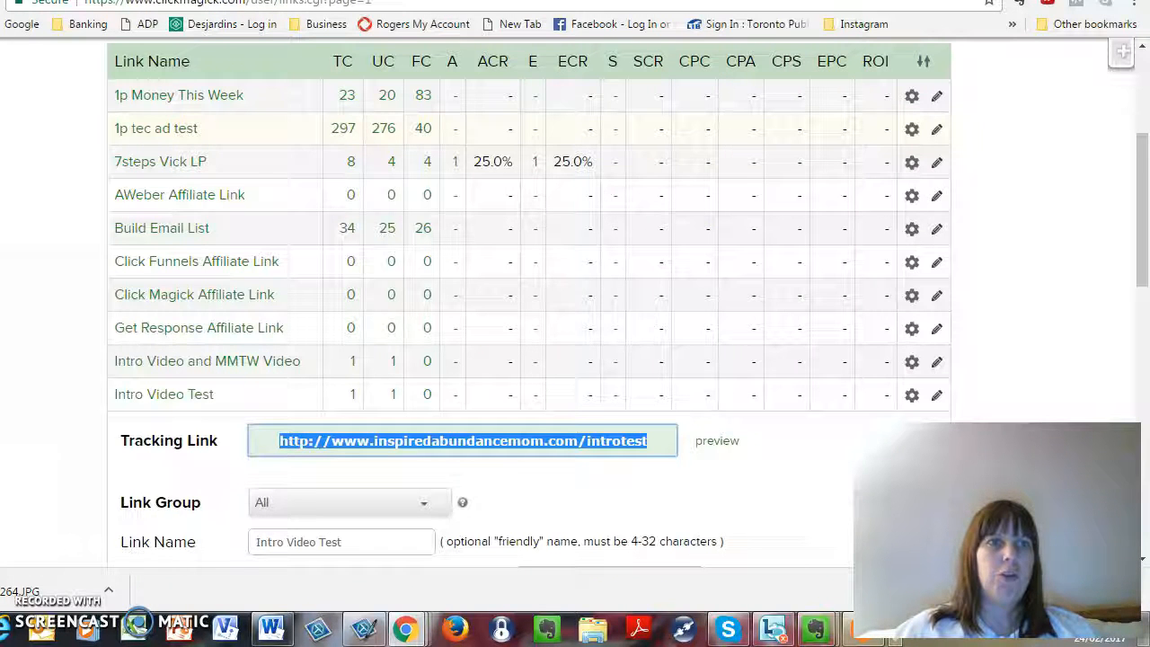